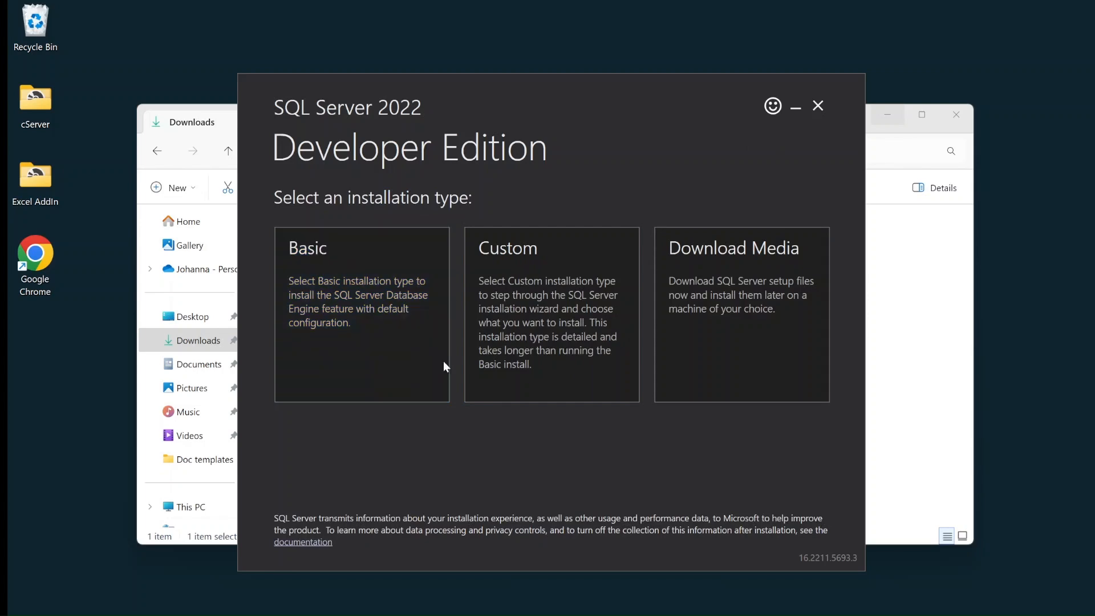
Install SQL Server 2022 as a Basic install into C:\Program Files\Microsoft SQL Server after accepting the license.
click(400, 370)
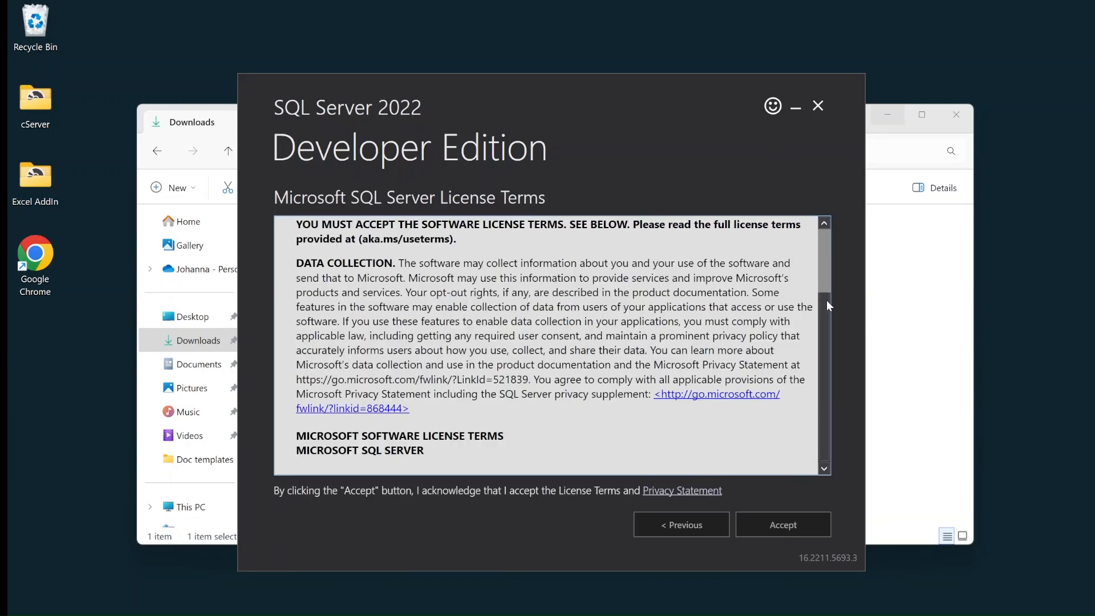
drag(827, 301, 825, 451)
click(783, 525)
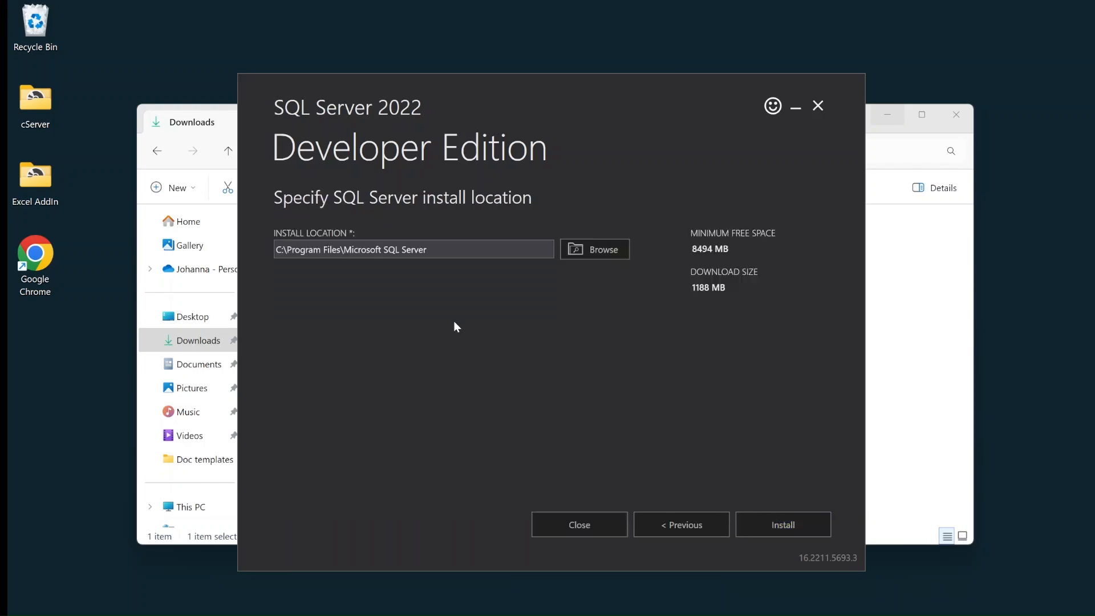
click(769, 529)
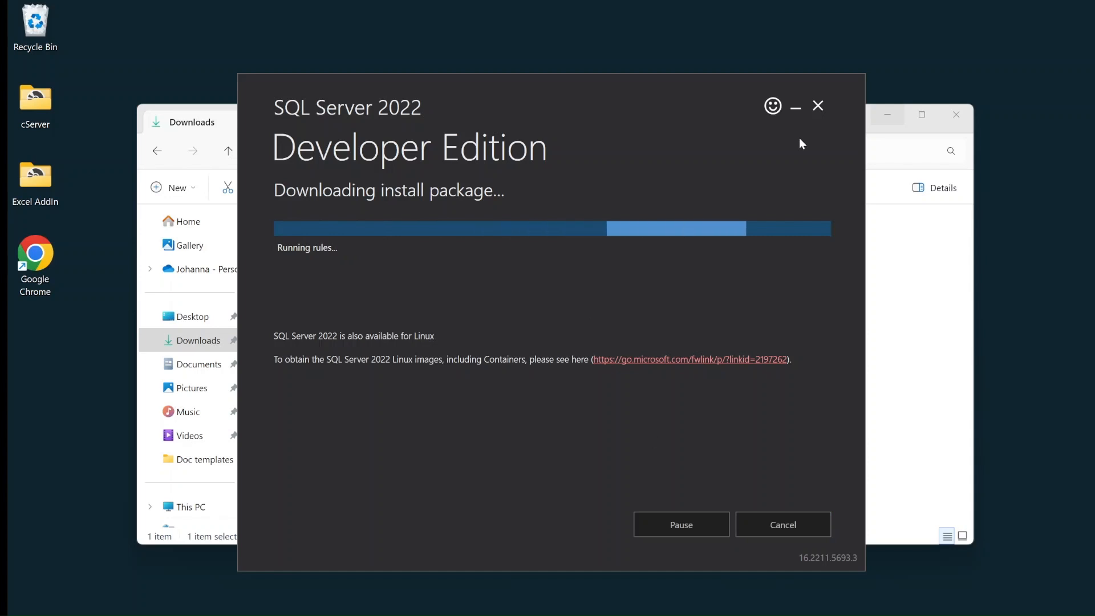
click(889, 118)
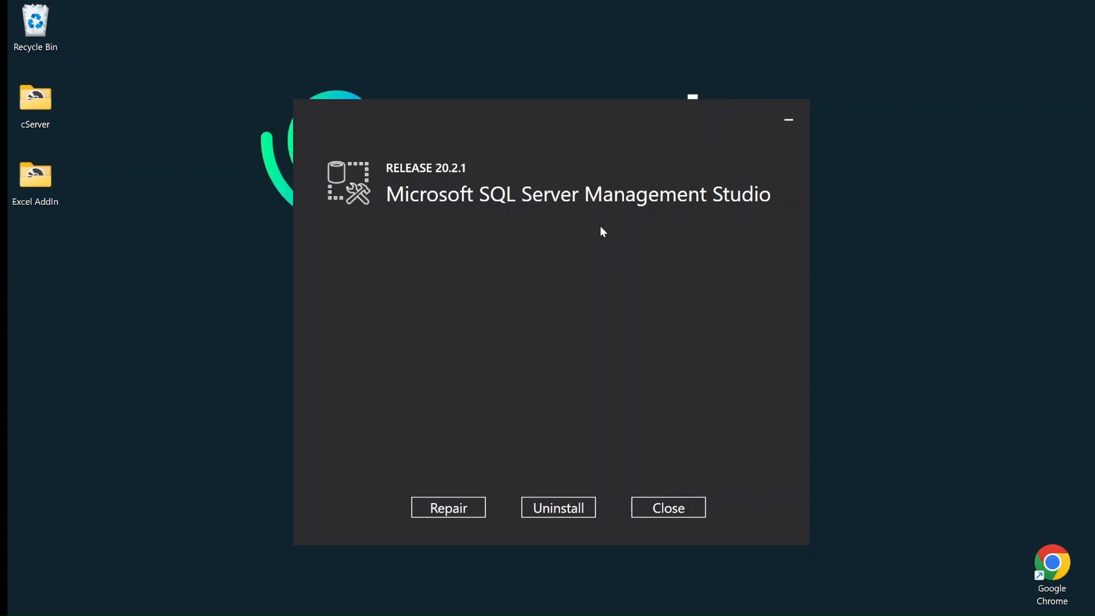
Close the SQL Server Management Studio 20.2.1 setup window.
click(679, 509)
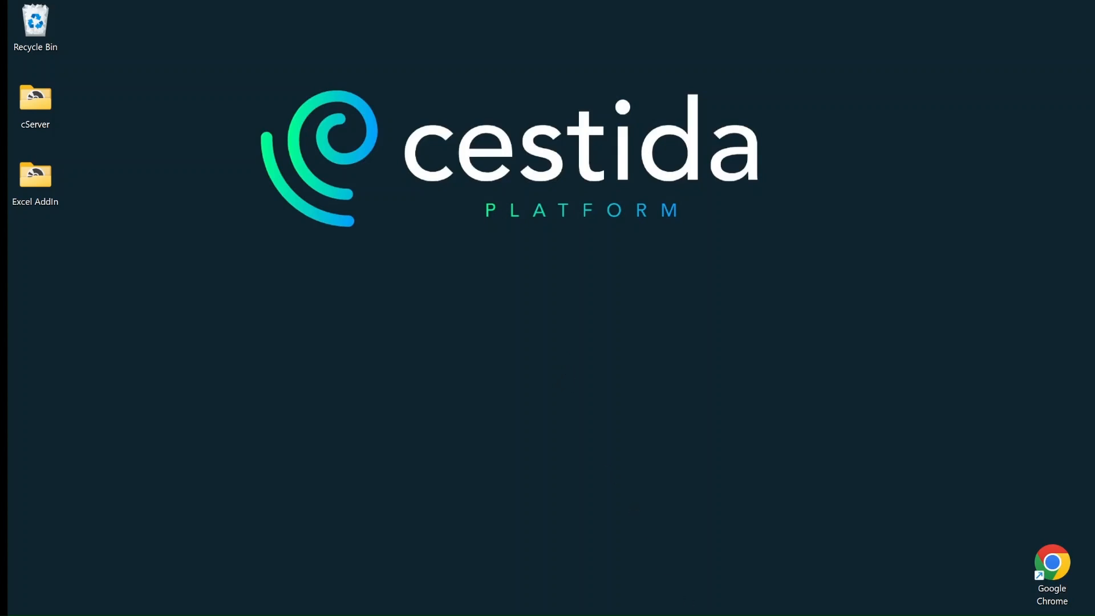
Launch SQL Server Management Studio 20 and connect to the local server with Windows Authentication.
key(super)
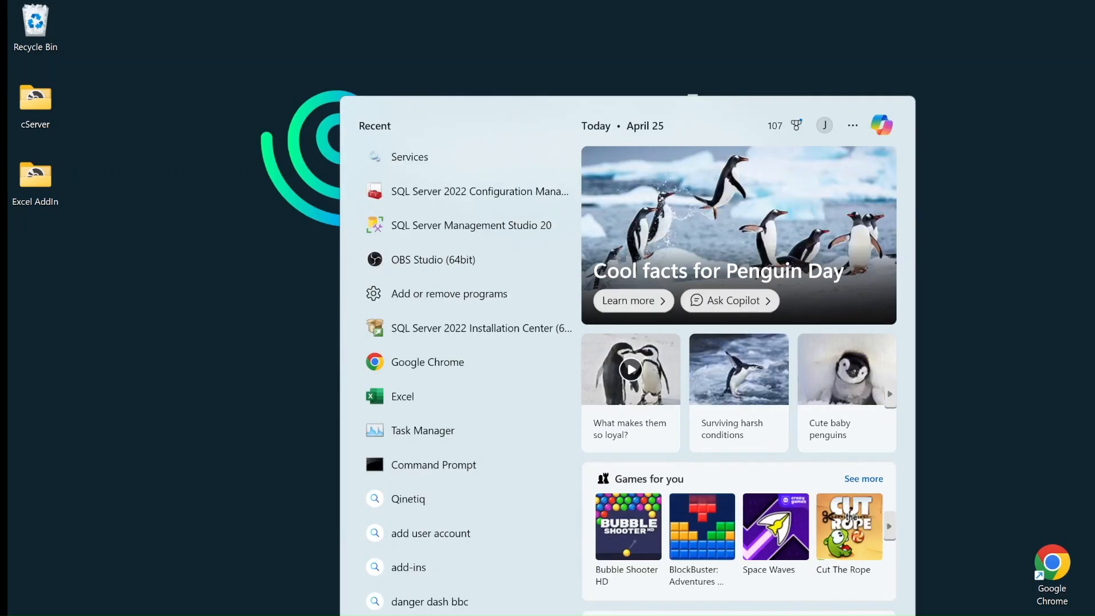
text(sql)
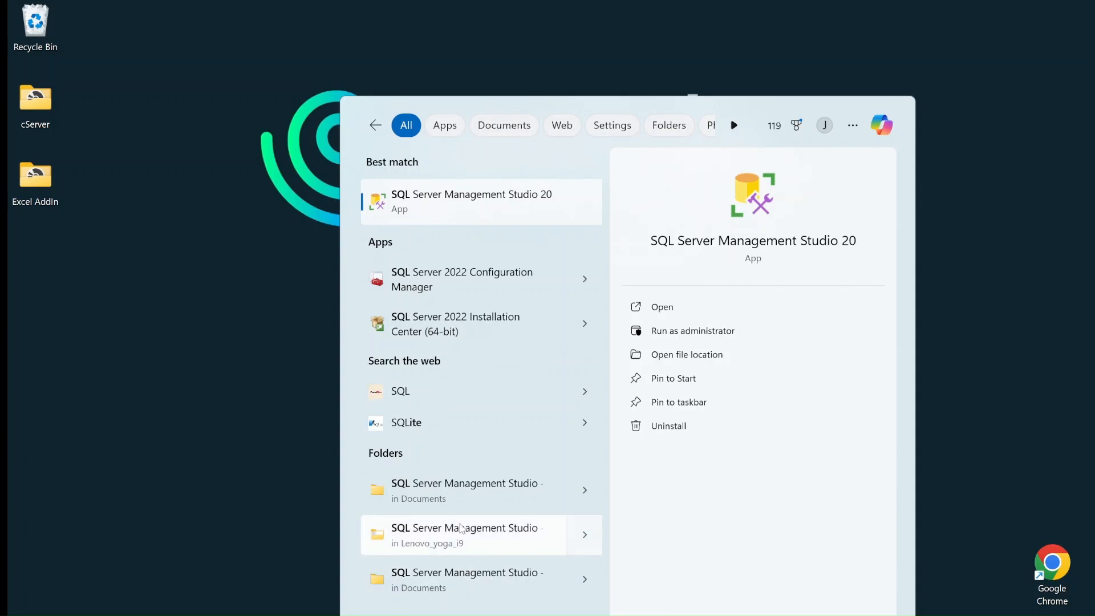
click(506, 209)
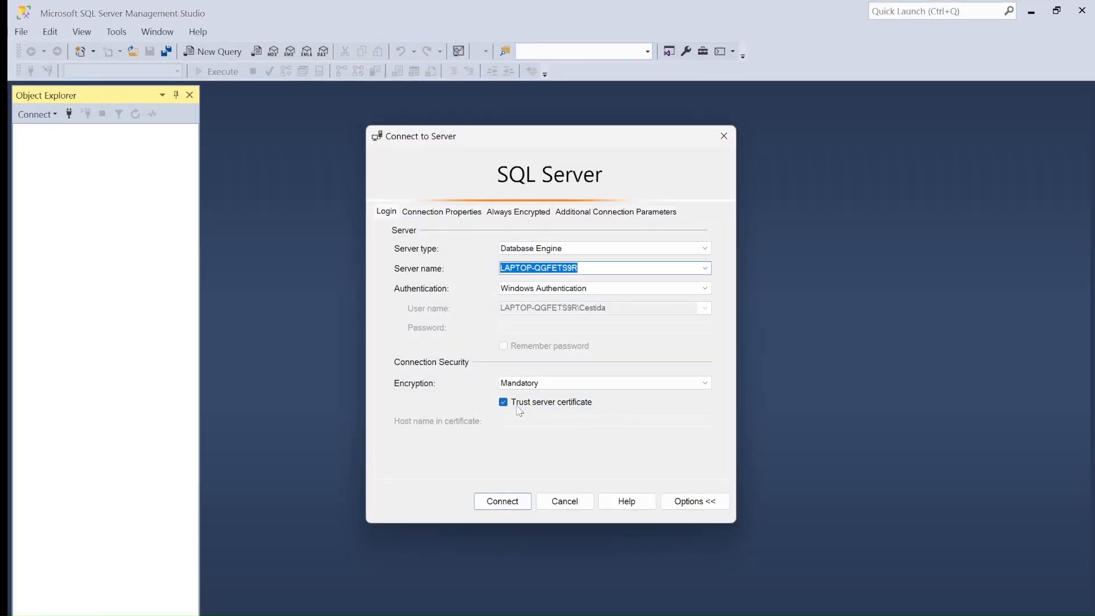
click(497, 501)
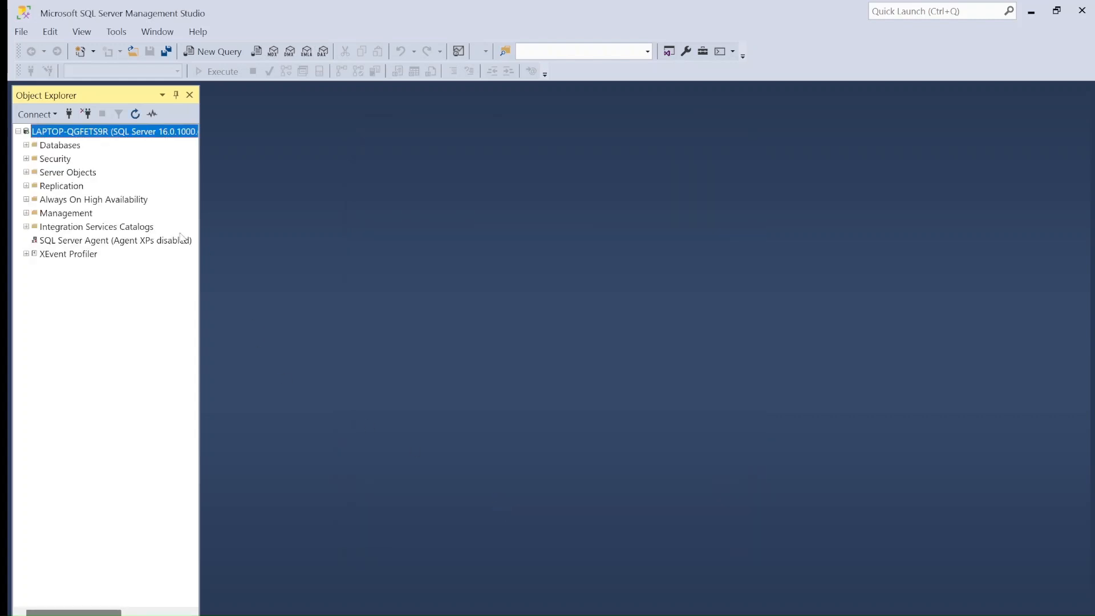
Set the server's Security to SQL Server and Windows Authentication mode and acknowledge the restart notice.
right_click(59, 135)
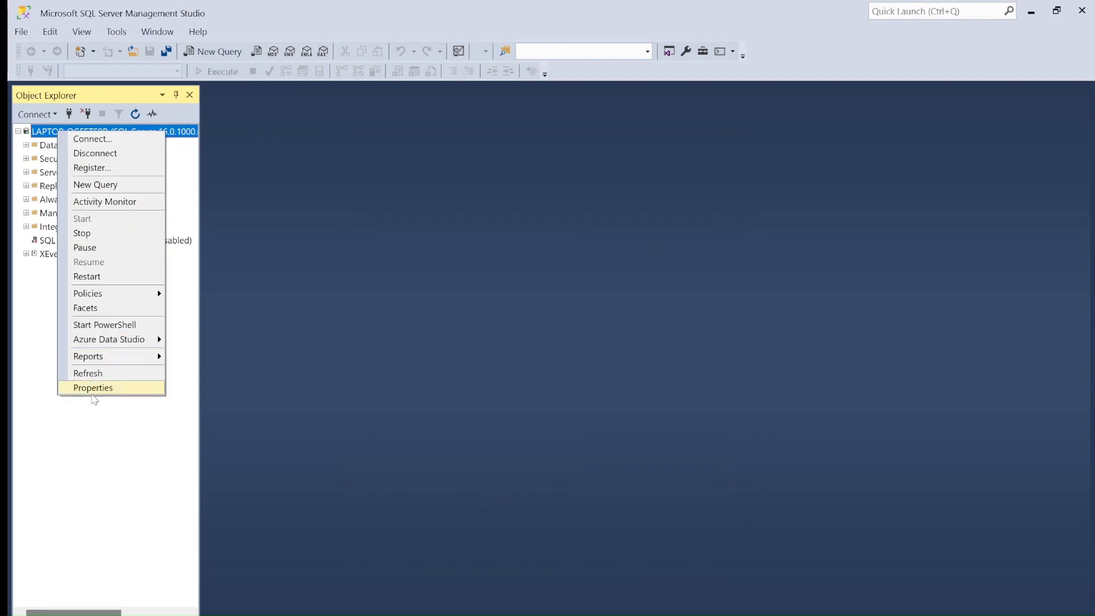
click(105, 393)
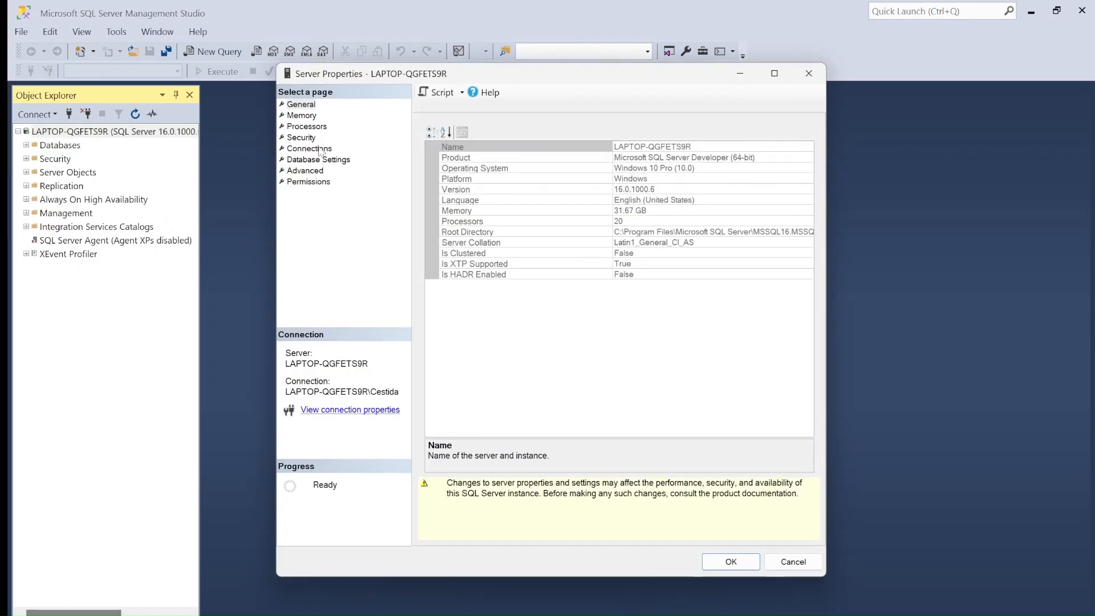
click(304, 138)
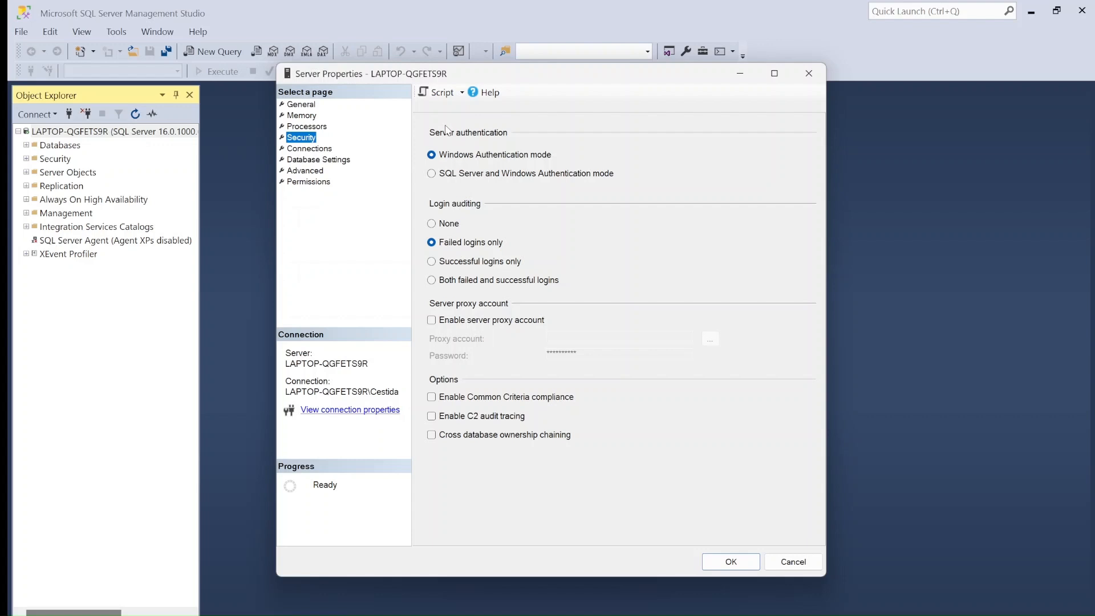
click(432, 174)
click(730, 562)
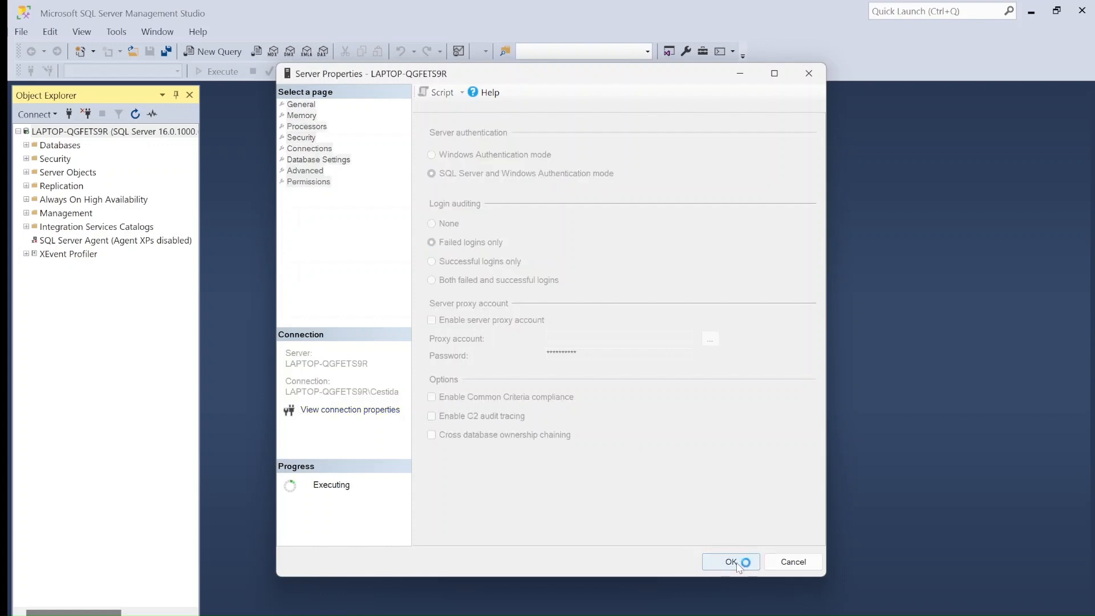
click(731, 351)
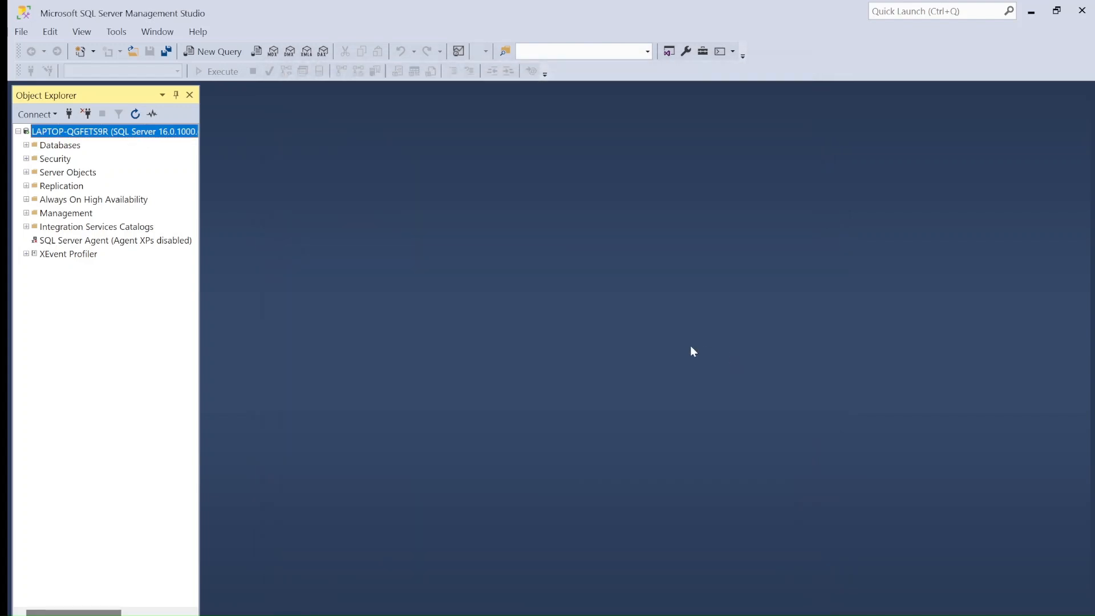
Close Management Studio and launch SQL Server 2022 Configuration Manager.
click(1082, 11)
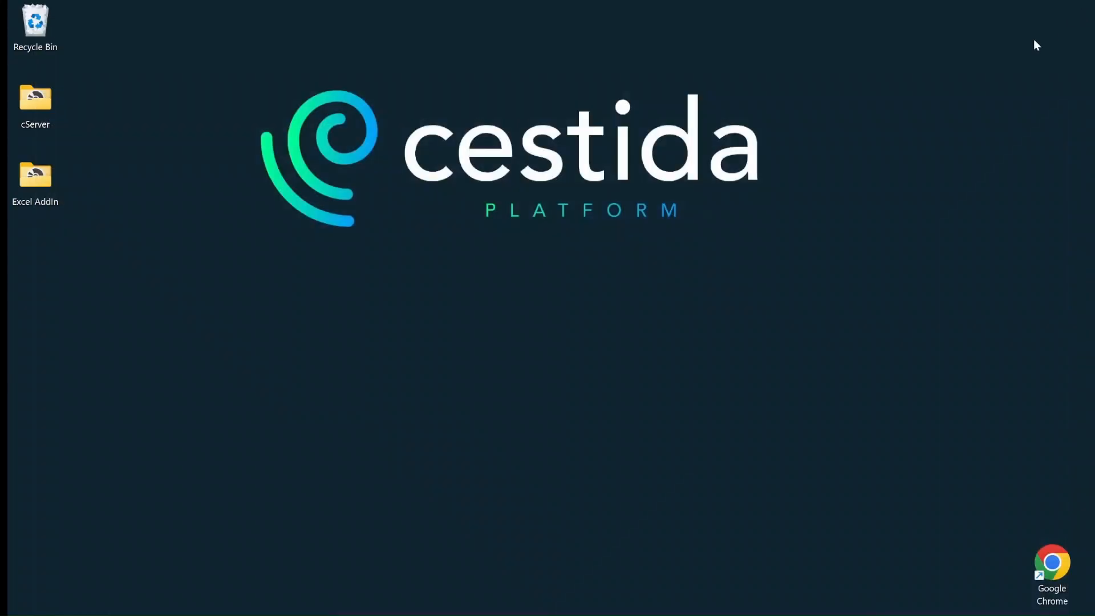
key(super+s)
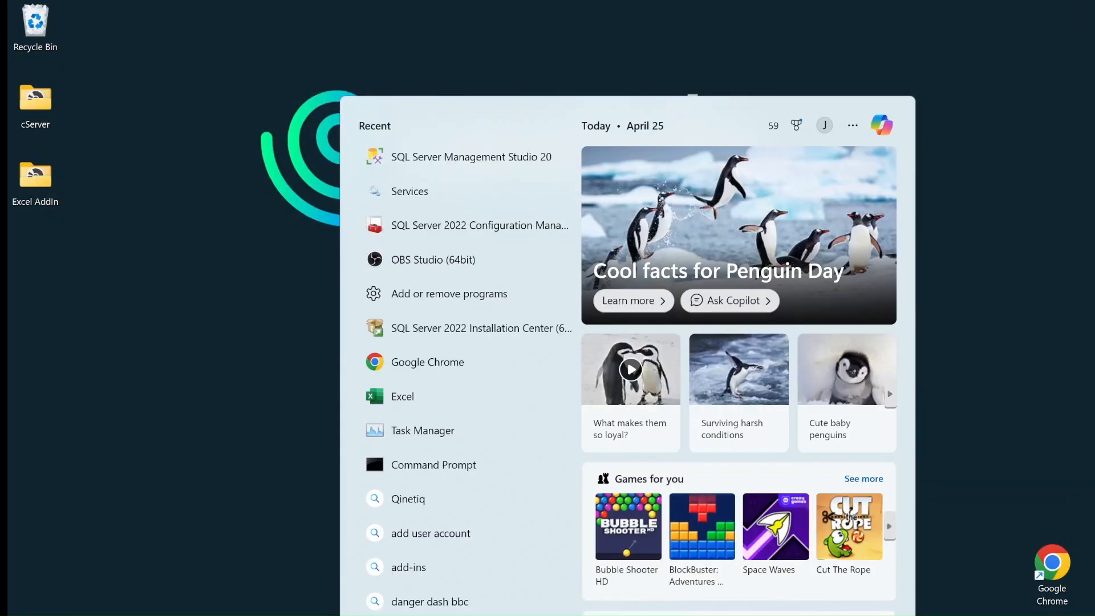
text(Conf)
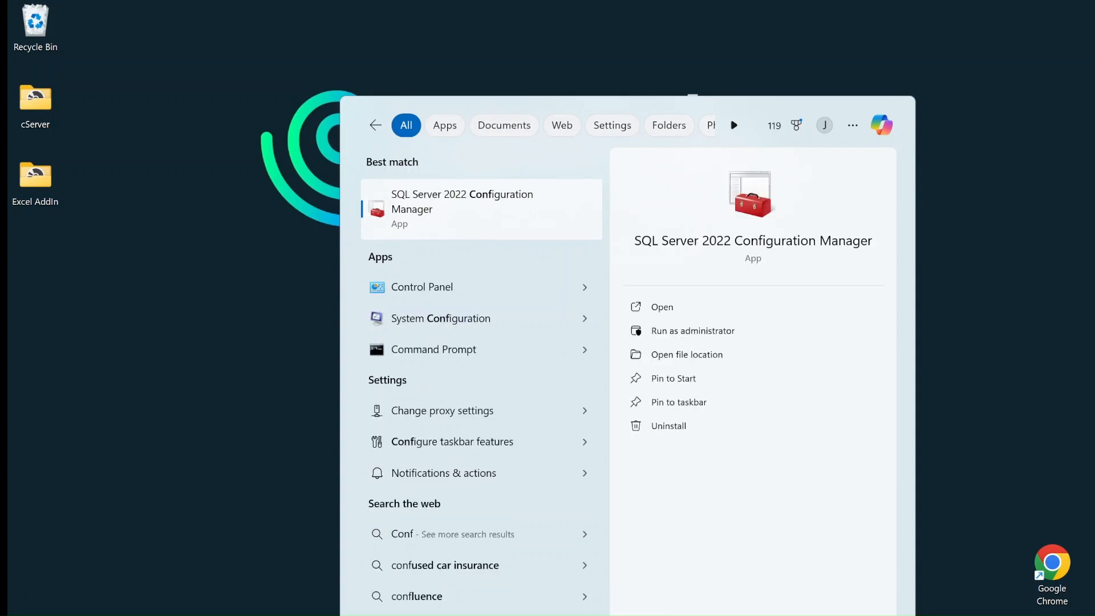
click(451, 210)
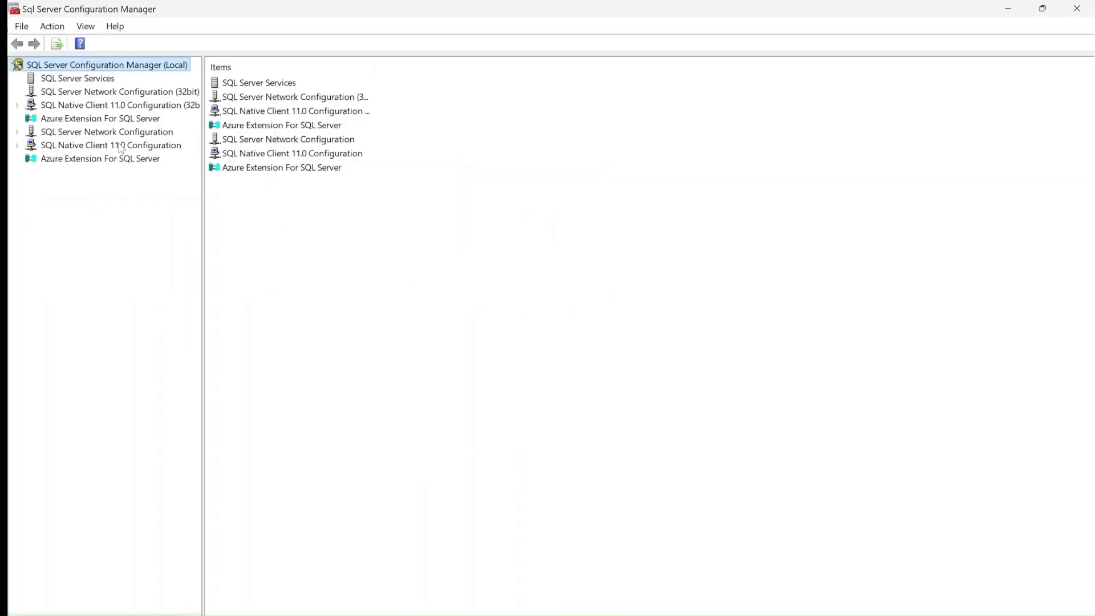
Enable TCP/IP under Protocols for MSSQLSERVER, then close Configuration Manager.
click(64, 132)
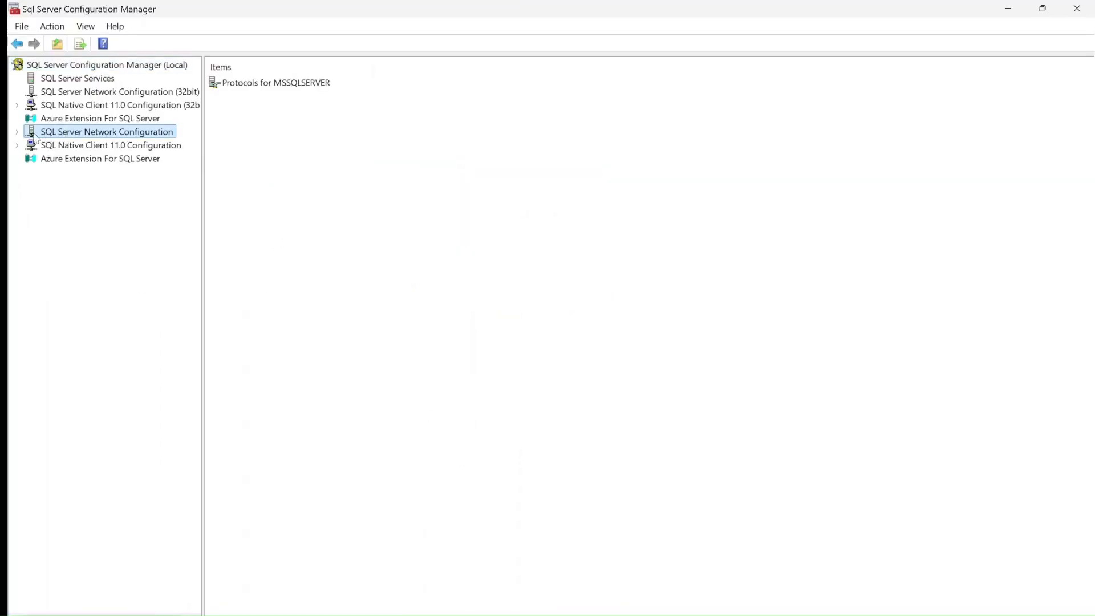
click(17, 133)
click(17, 132)
click(16, 132)
click(86, 146)
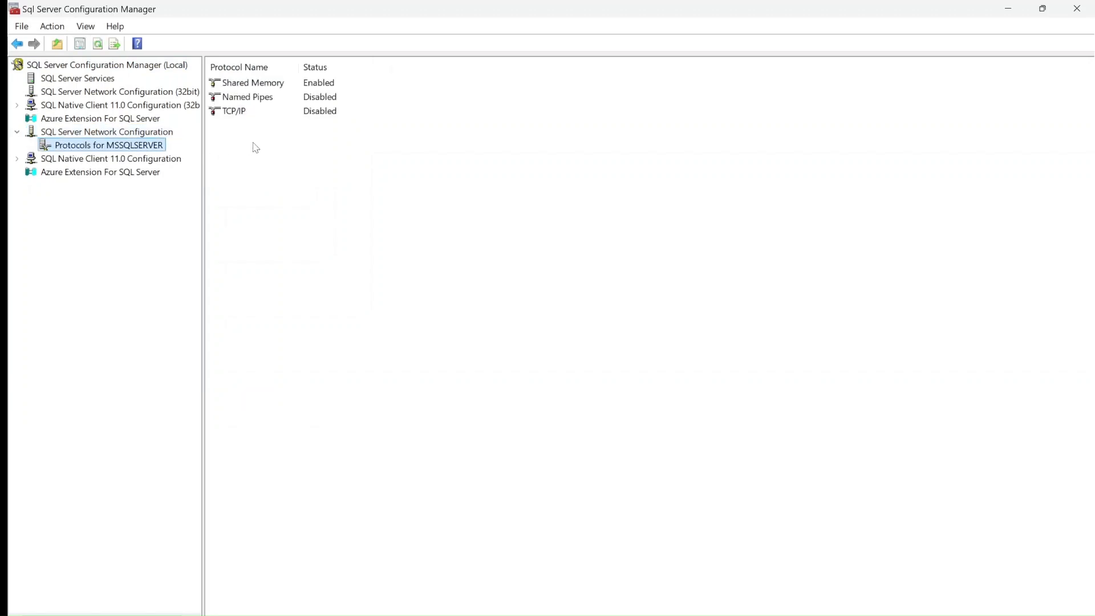
click(310, 114)
right_click(311, 114)
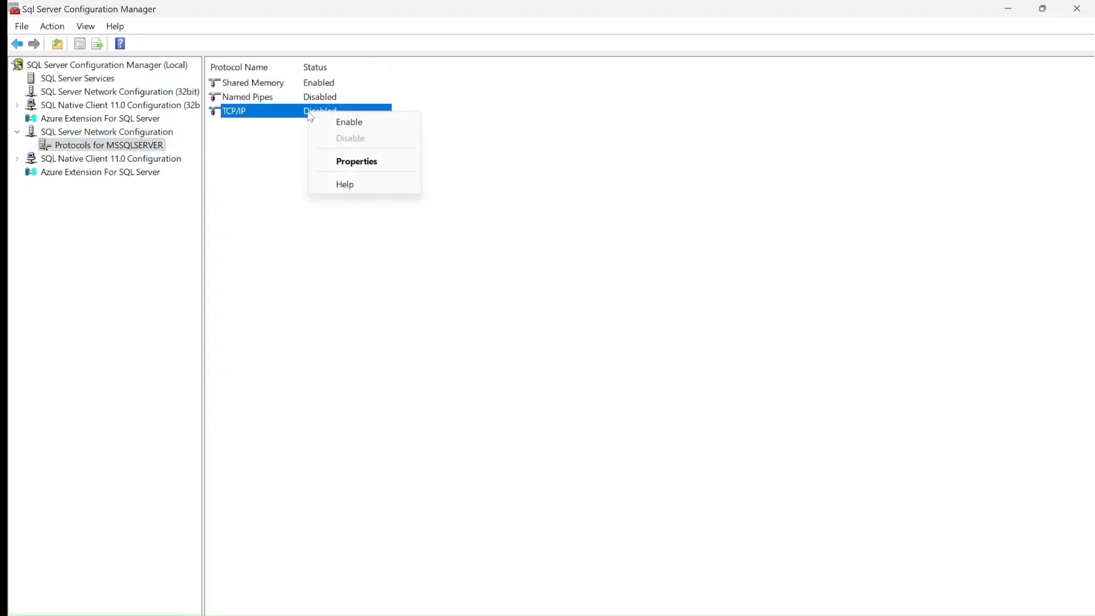
click(349, 125)
click(674, 364)
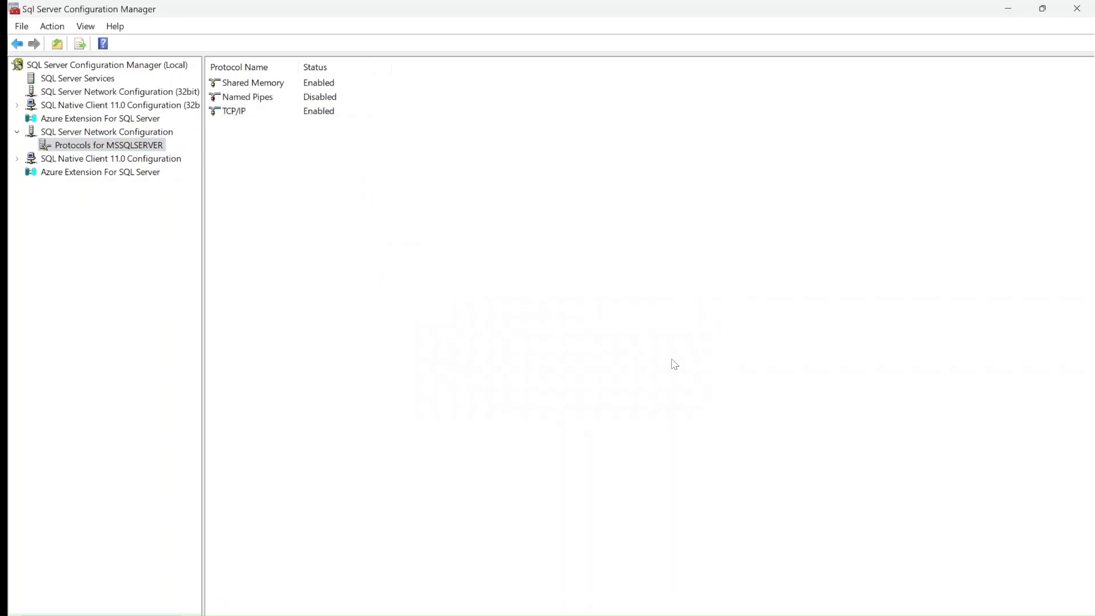
click(1078, 8)
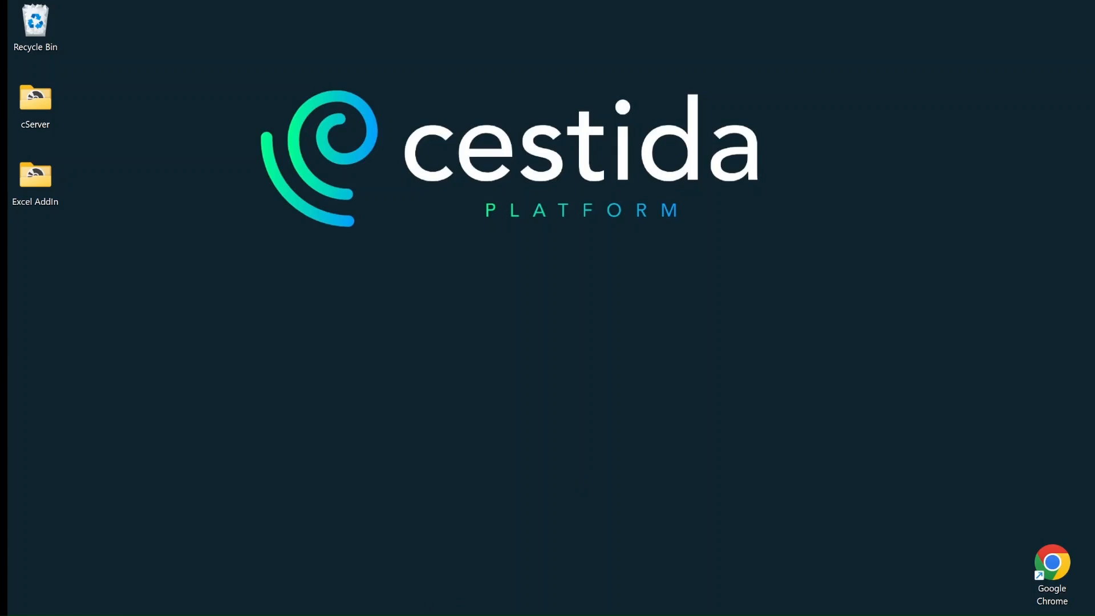
Open Services and start the SQL Server Agent (MSSQLSERVER) service.
key(super+s)
text(Serv)
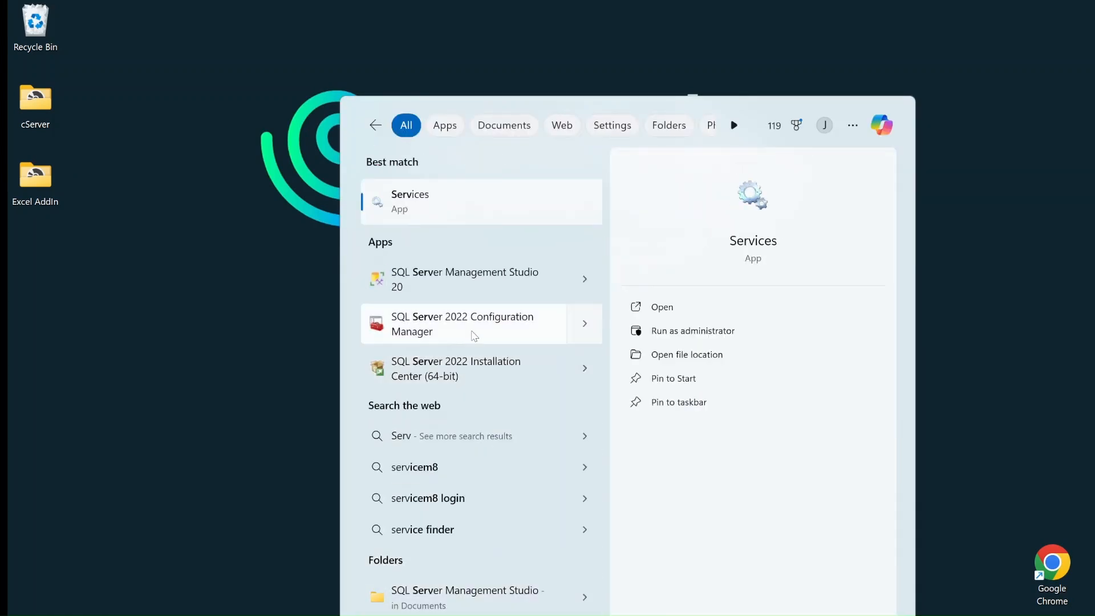
click(503, 196)
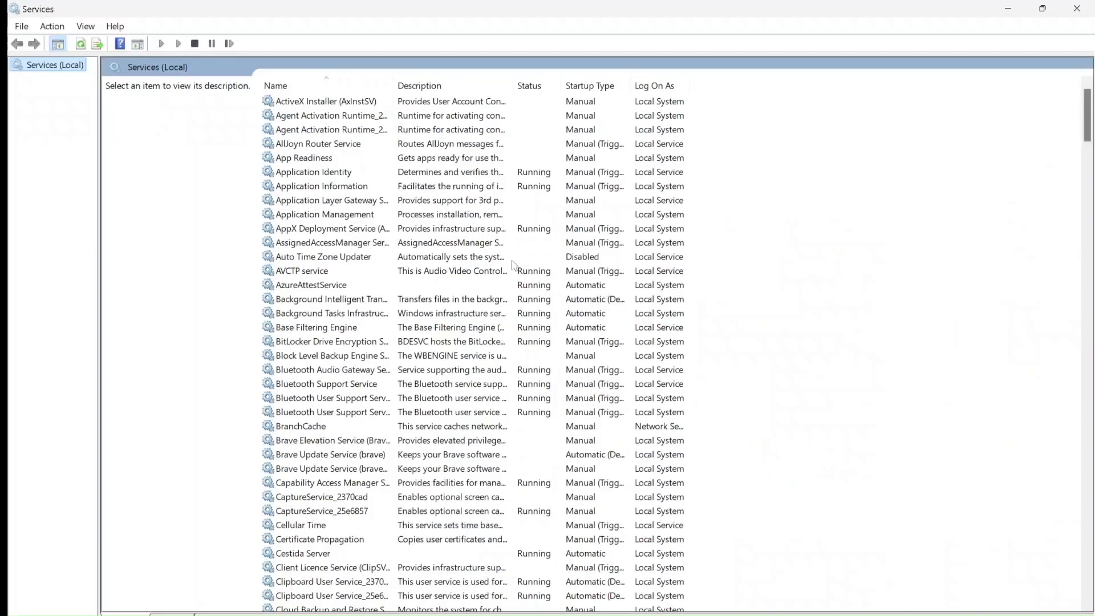
click(328, 160)
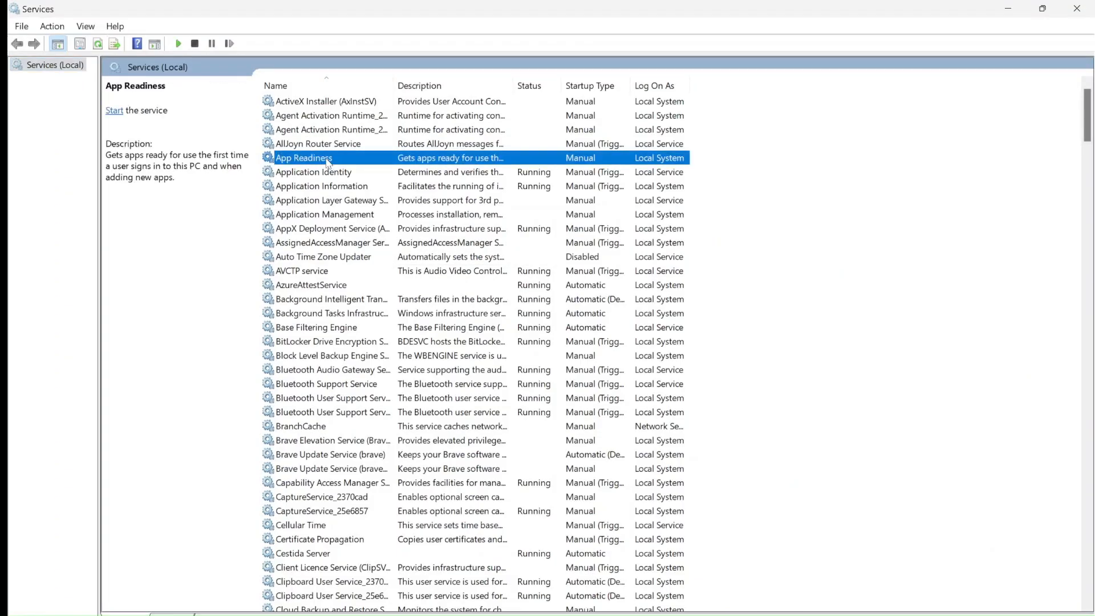
key(s)
click(311, 357)
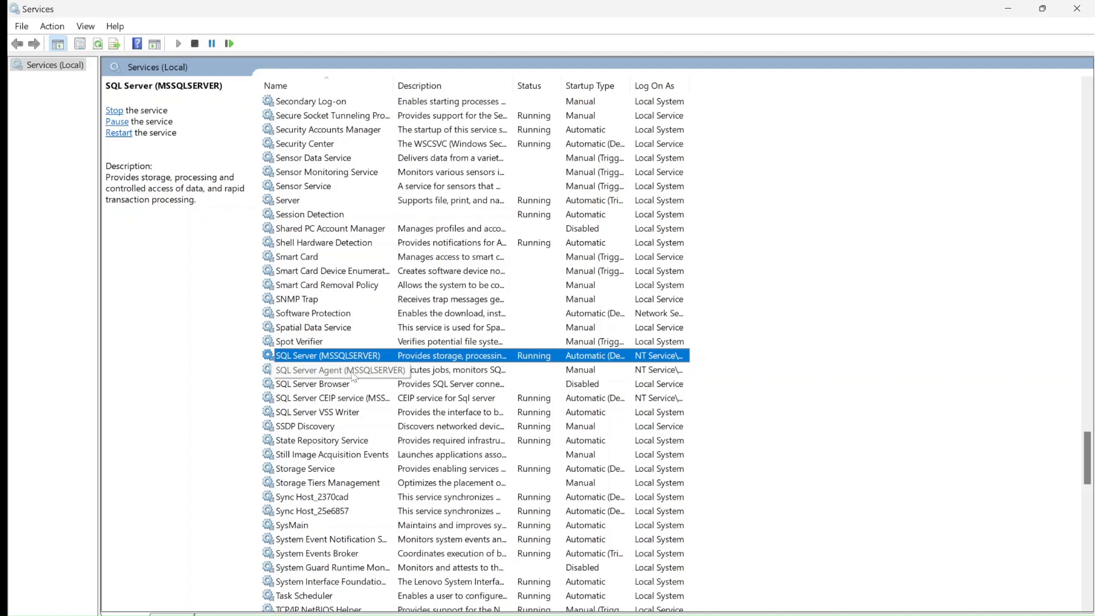
click(353, 375)
right_click(353, 375)
click(387, 382)
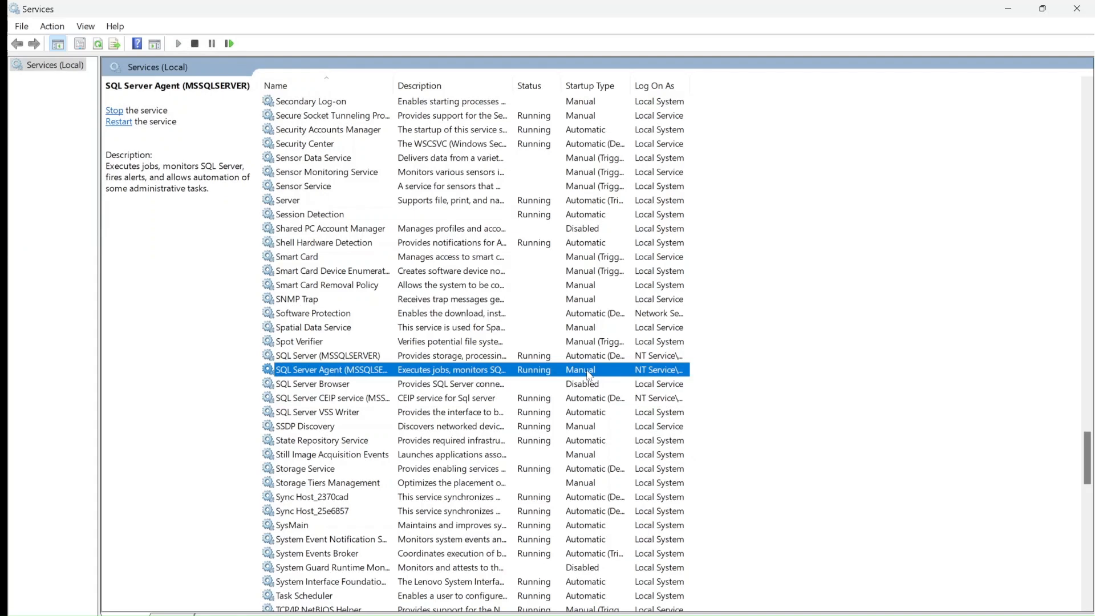
Set SQL Server Agent's startup type to Automatic.
right_click(590, 375)
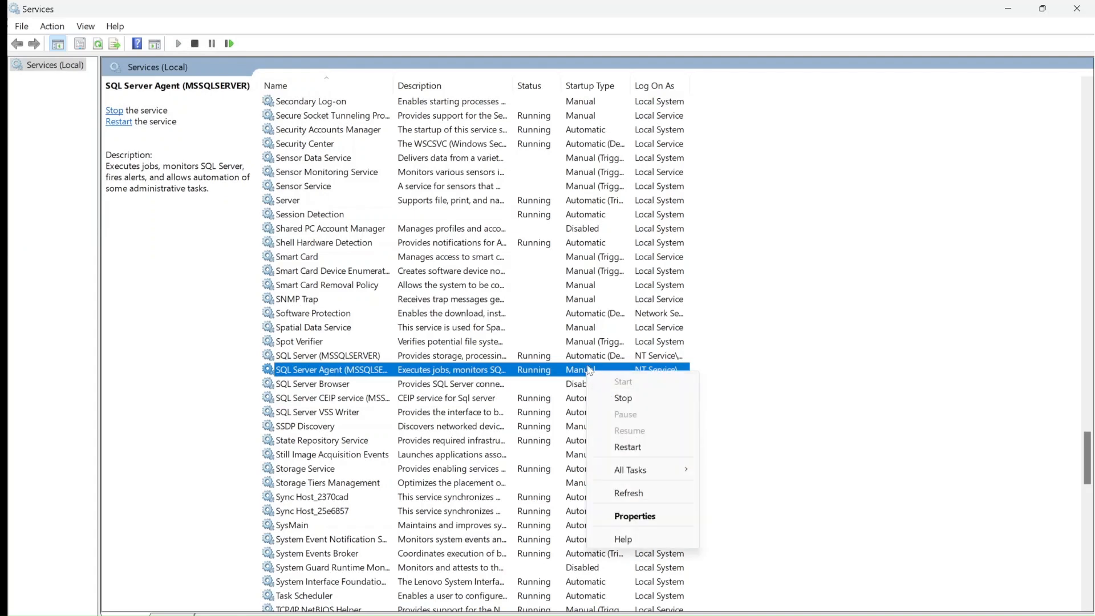
click(628, 510)
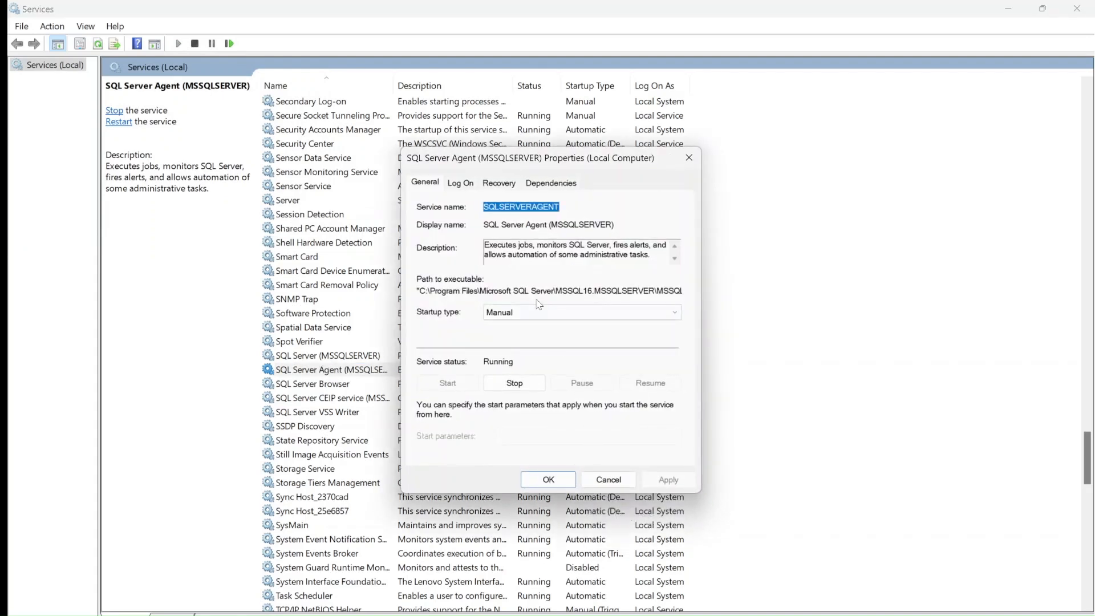
click(677, 314)
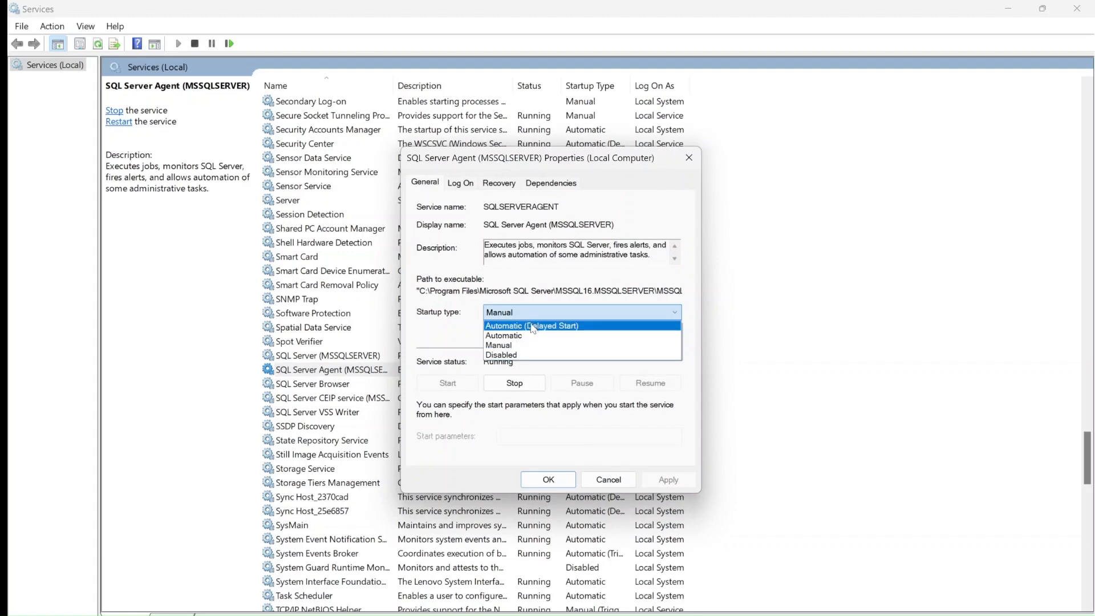
click(526, 335)
click(548, 479)
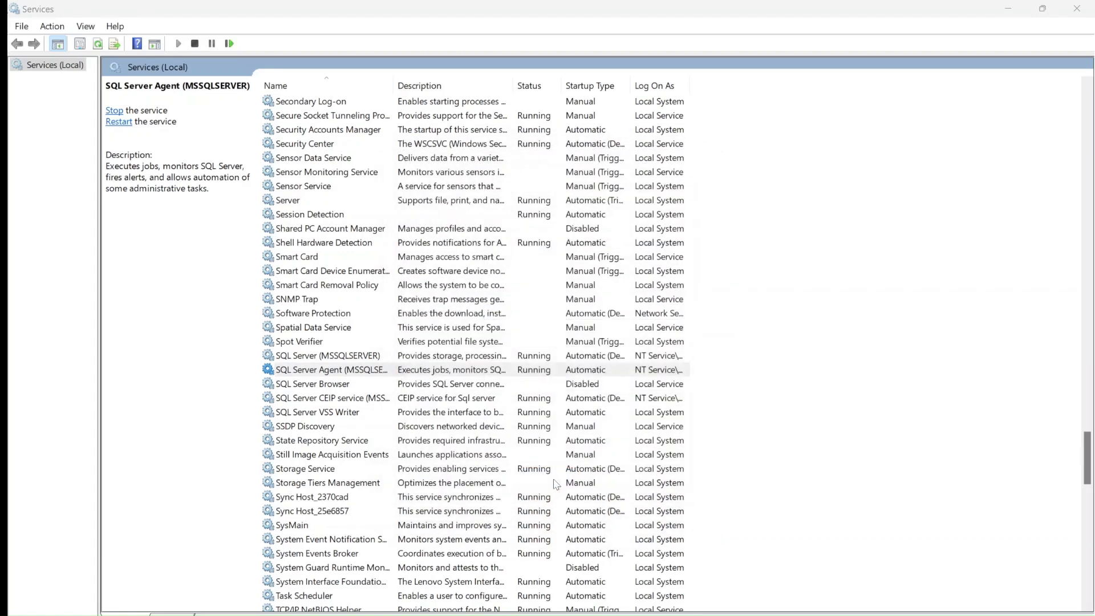
Restart SQL Server (MSSQLSERVER), also restarting SQL Server Agent when asked.
click(314, 358)
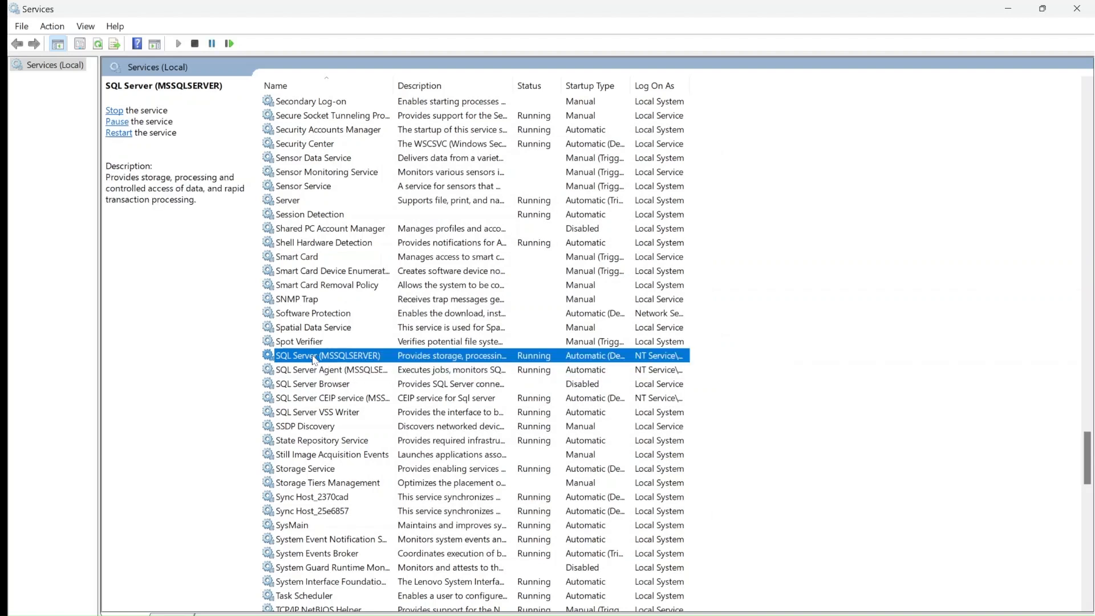
right_click(314, 359)
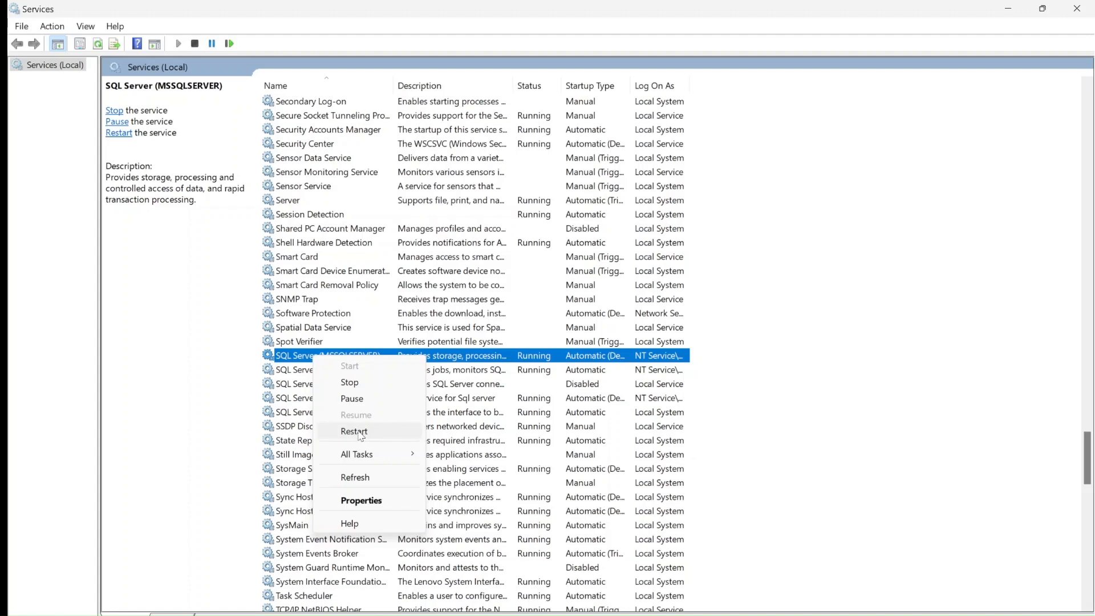
click(359, 434)
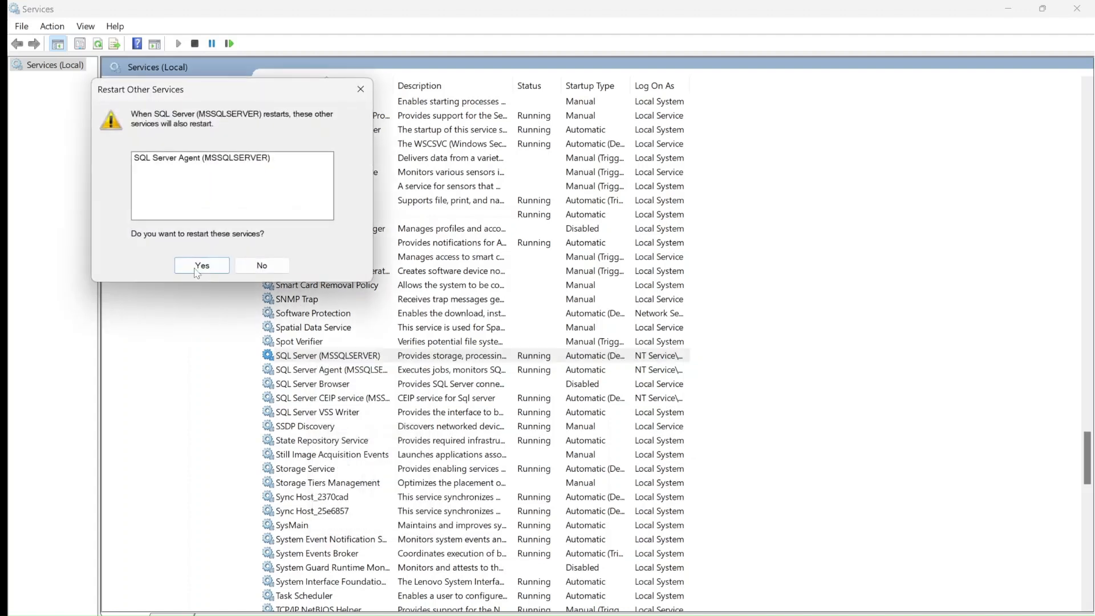
click(198, 269)
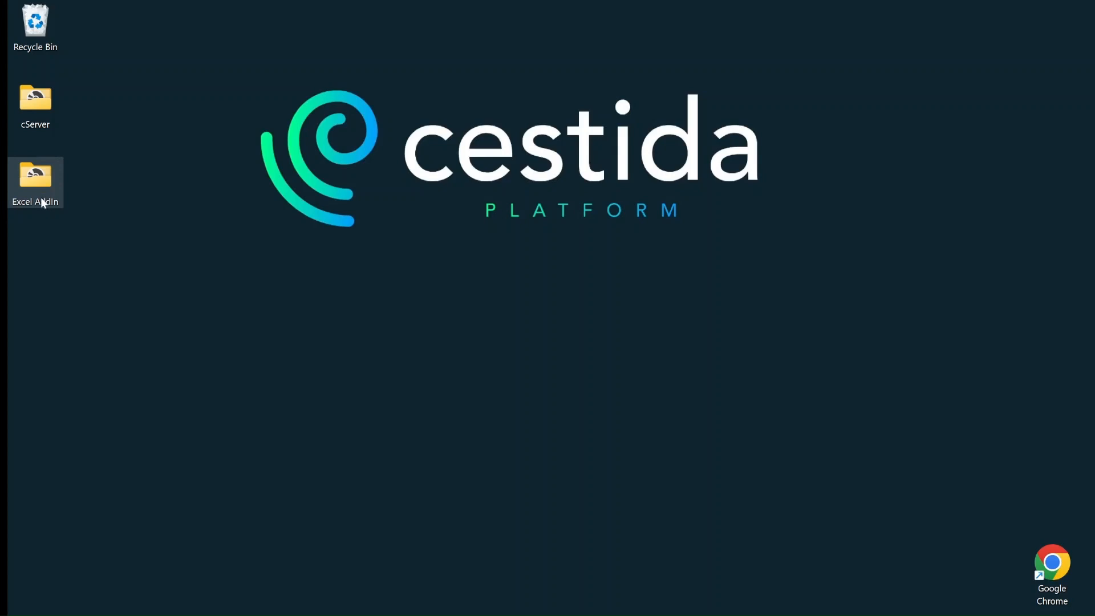
Open the cServer folder on the desktop.
double_click(37, 110)
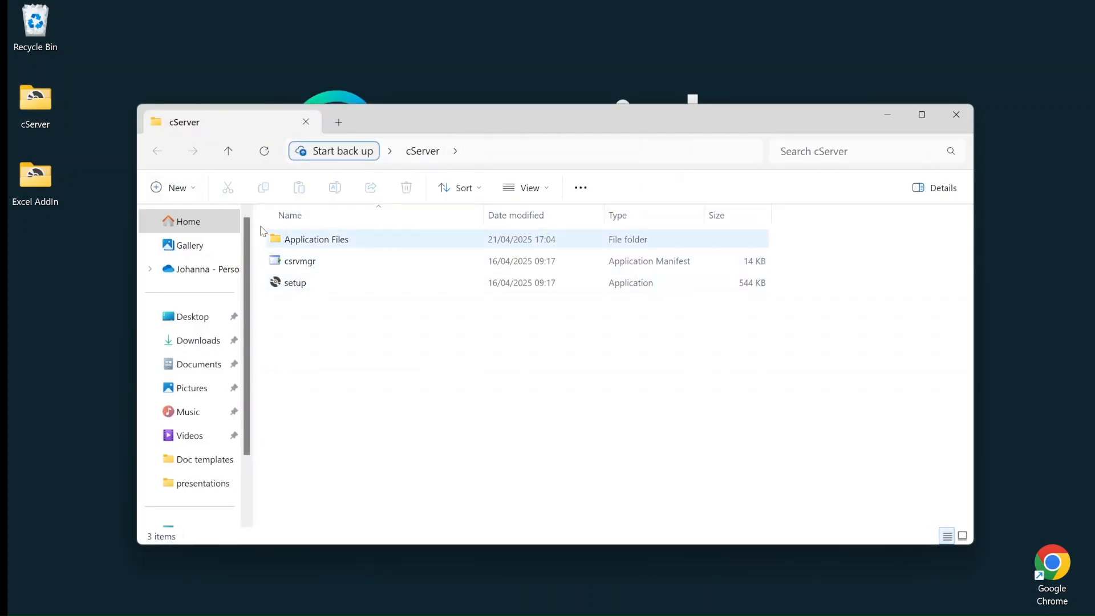
Run cServer setup, install the management console, and continue with Update or new Installation.
double_click(317, 288)
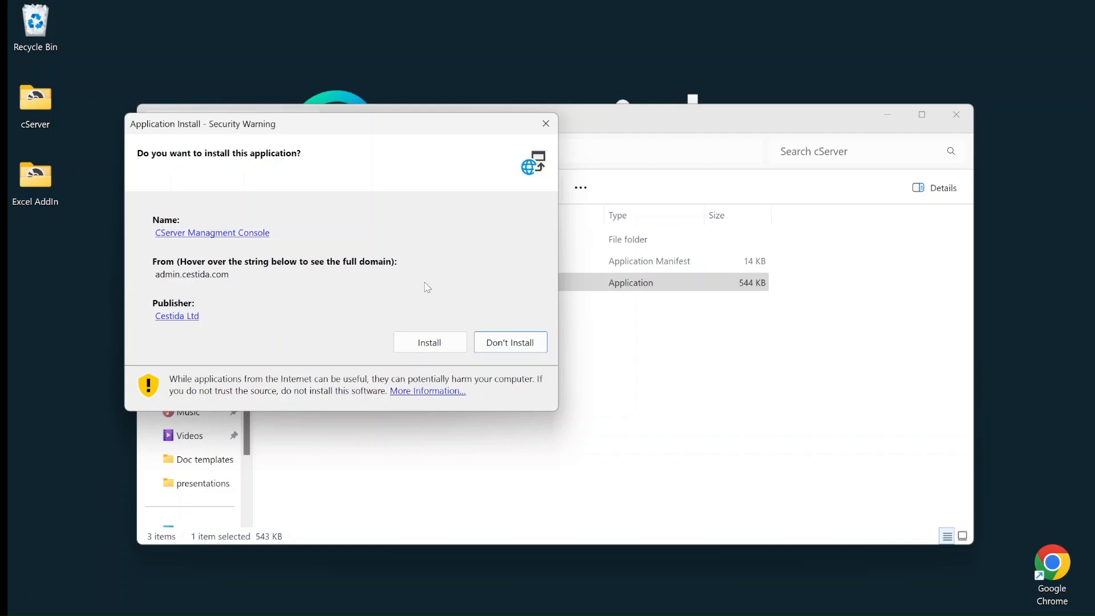
click(421, 347)
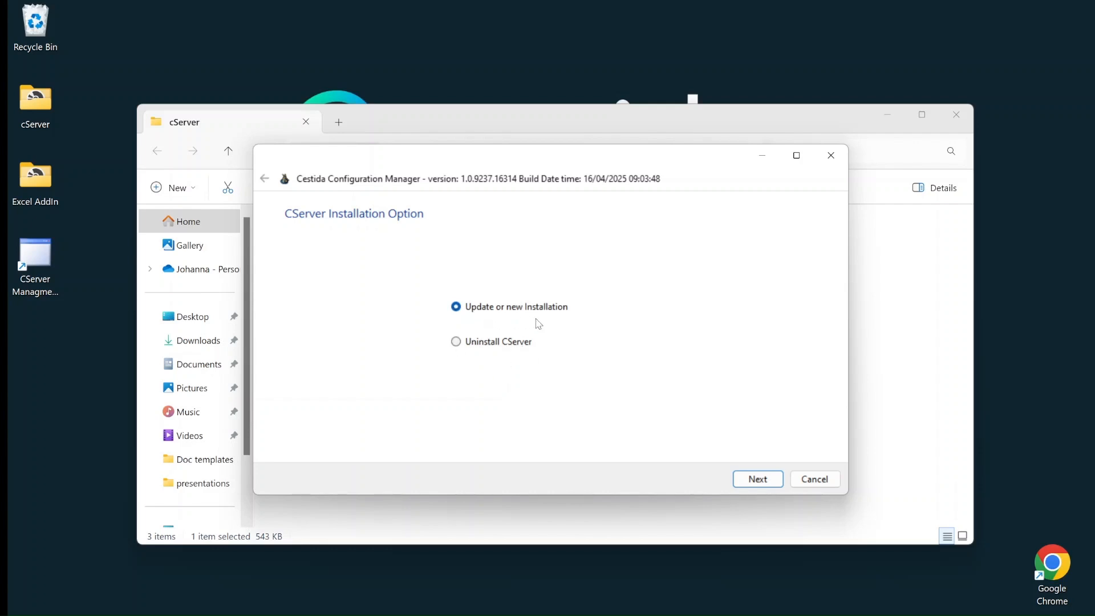
click(758, 478)
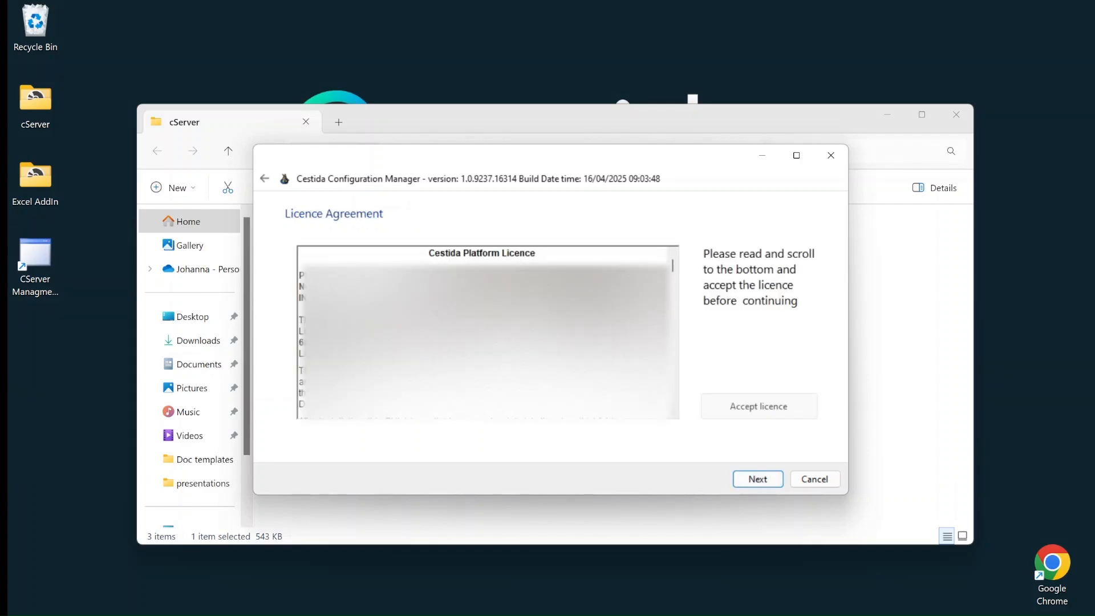
Accept the Cestida Platform licence and finish installing cServer into c:\cserver.
drag(675, 272, 675, 402)
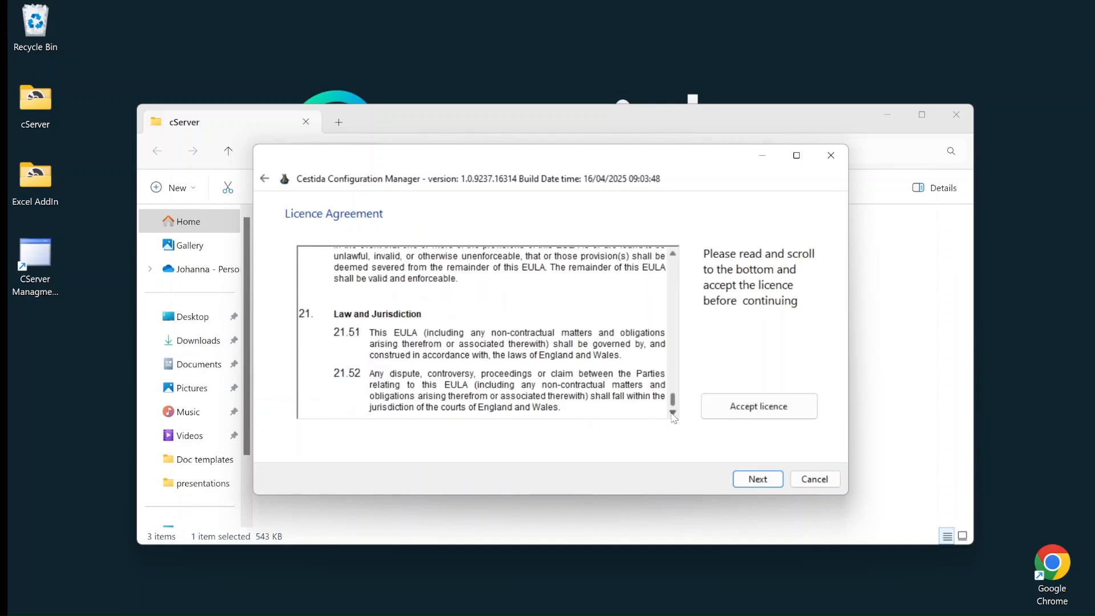
click(727, 411)
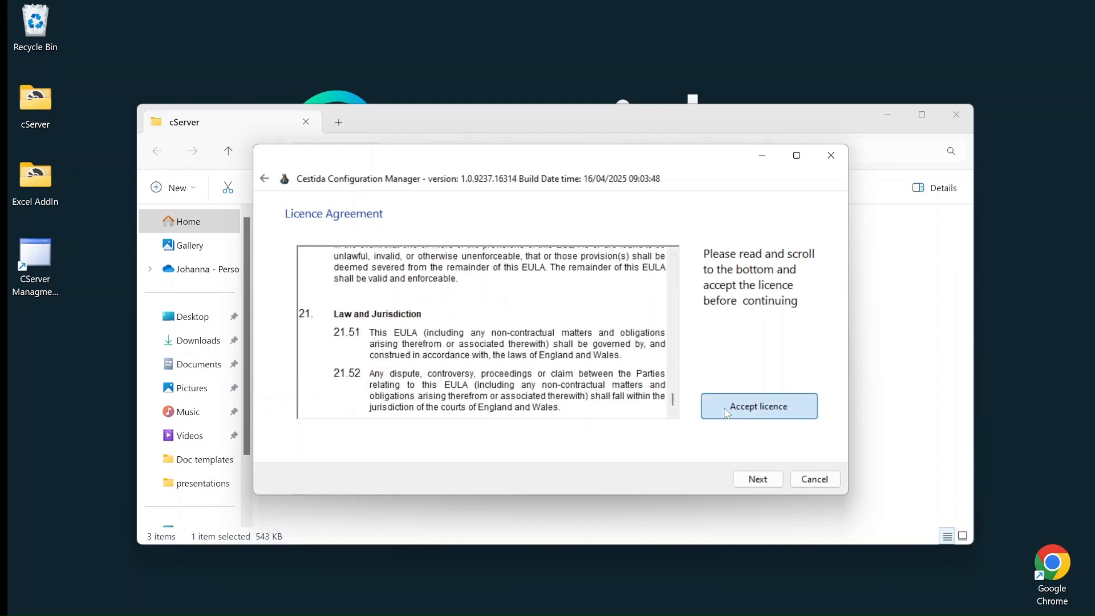
click(757, 479)
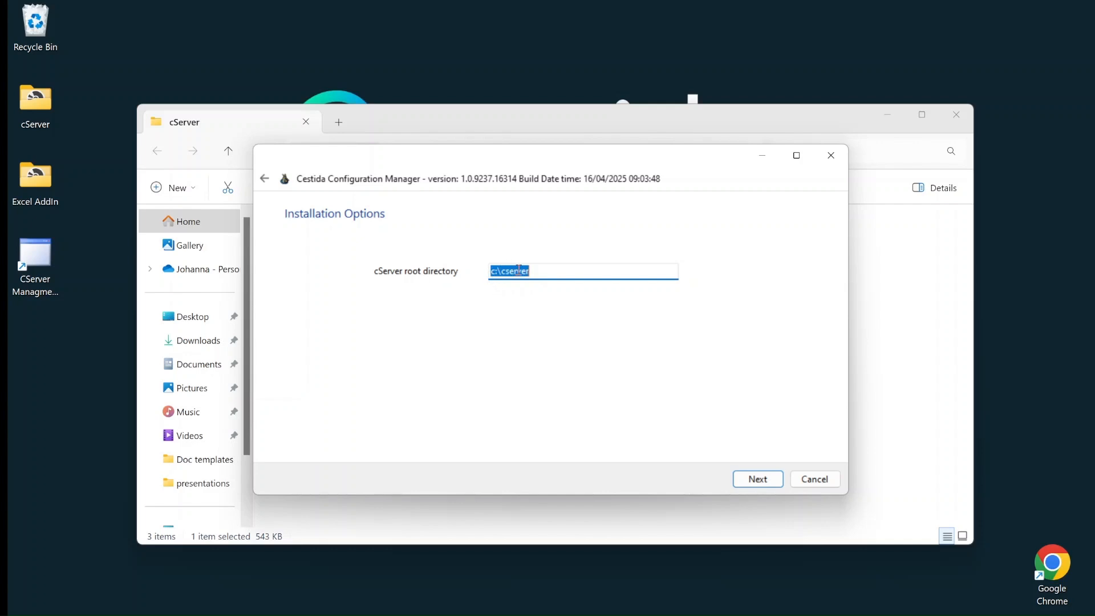
click(494, 271)
click(760, 481)
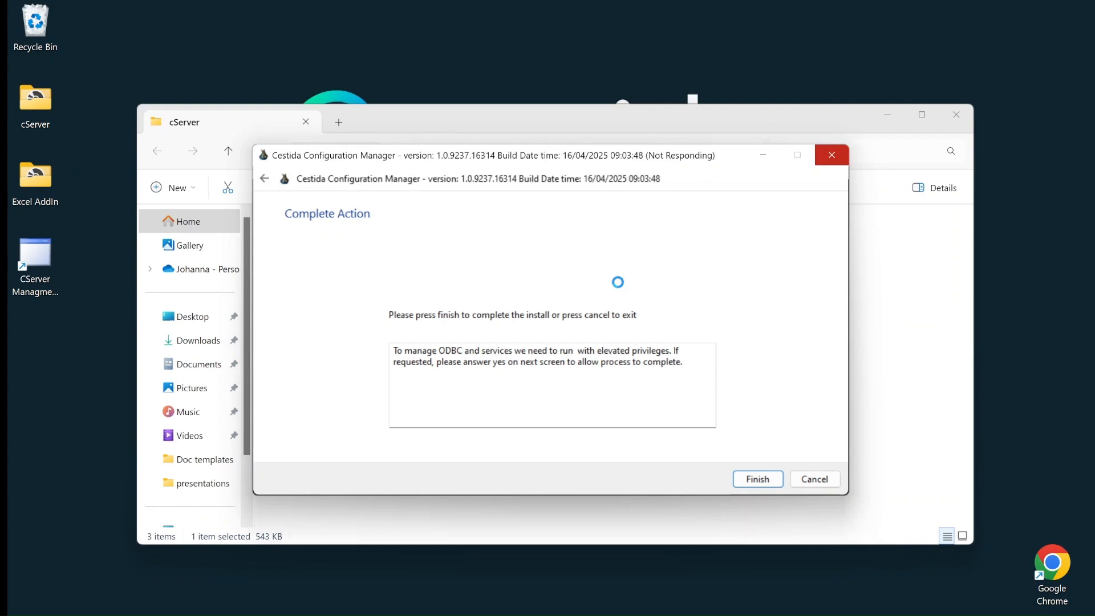
click(564, 377)
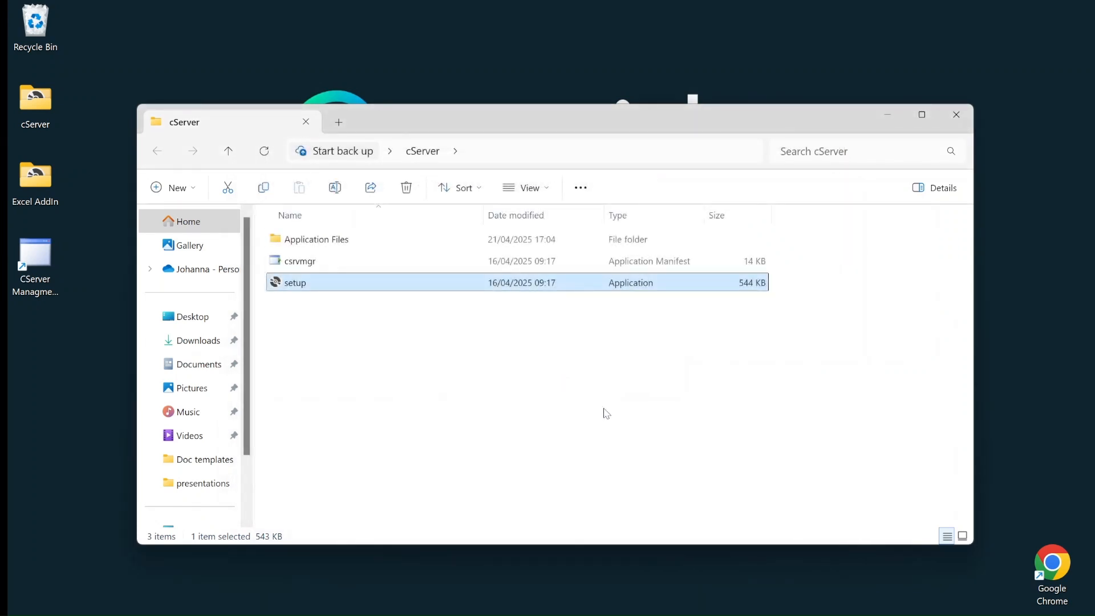
Close the cServer folder and run the Excel add-in setup from the Excel AddIn folder.
click(956, 115)
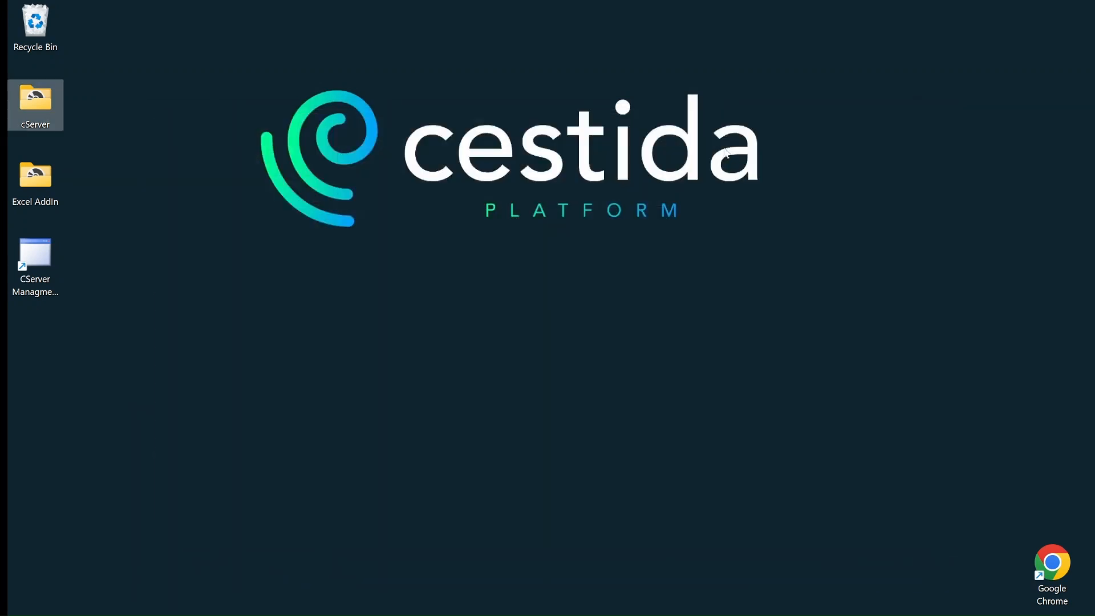
double_click(39, 205)
double_click(292, 282)
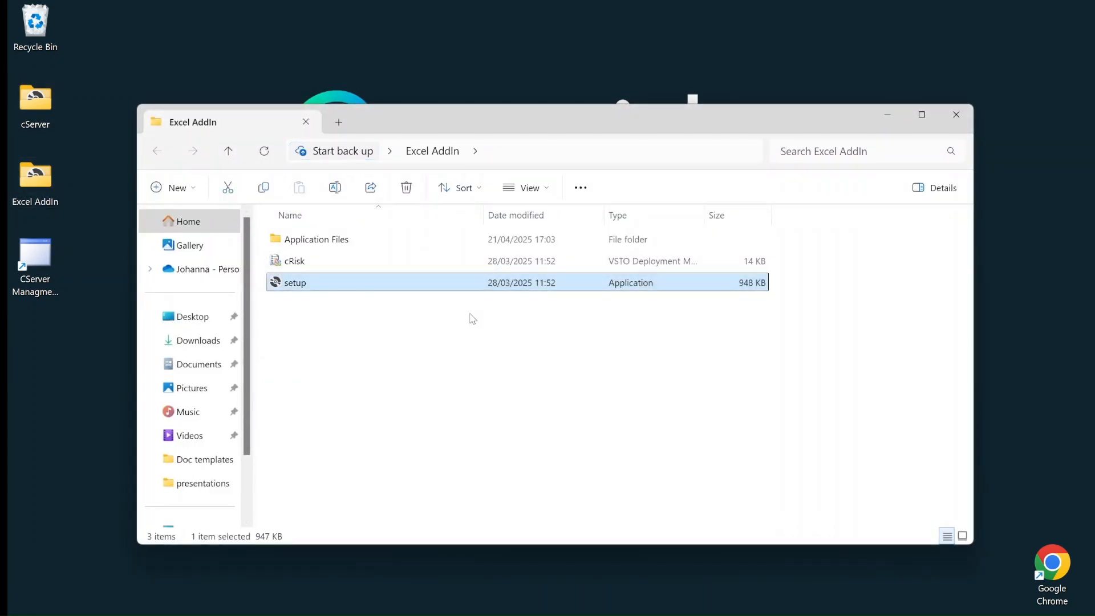
Install the cRisk customization, then close the installer and the Excel AddIn folder.
mouse_move(796, 615)
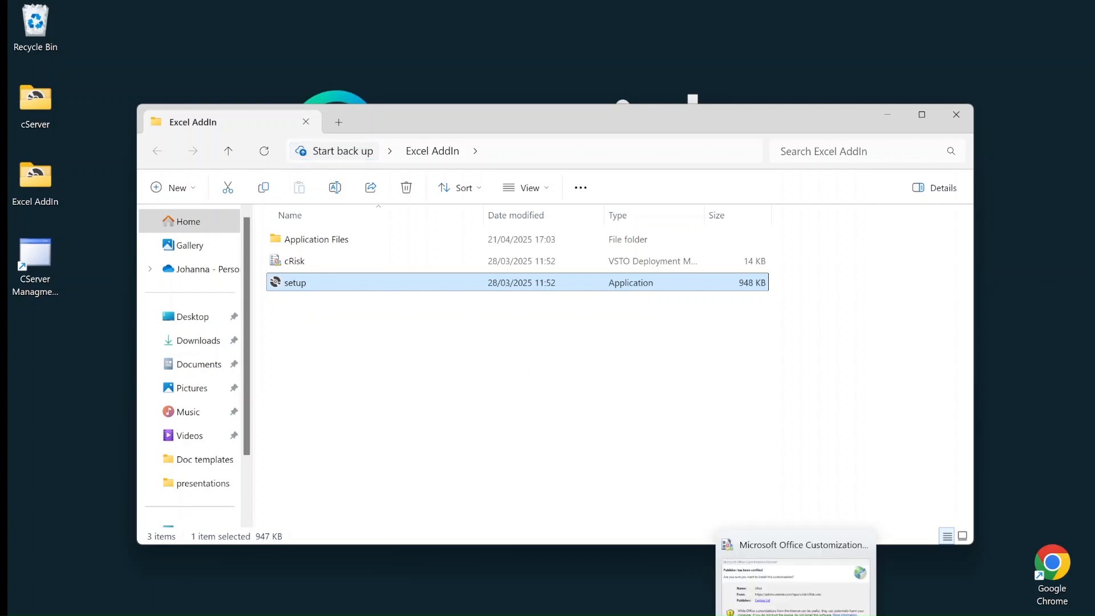
click(796, 593)
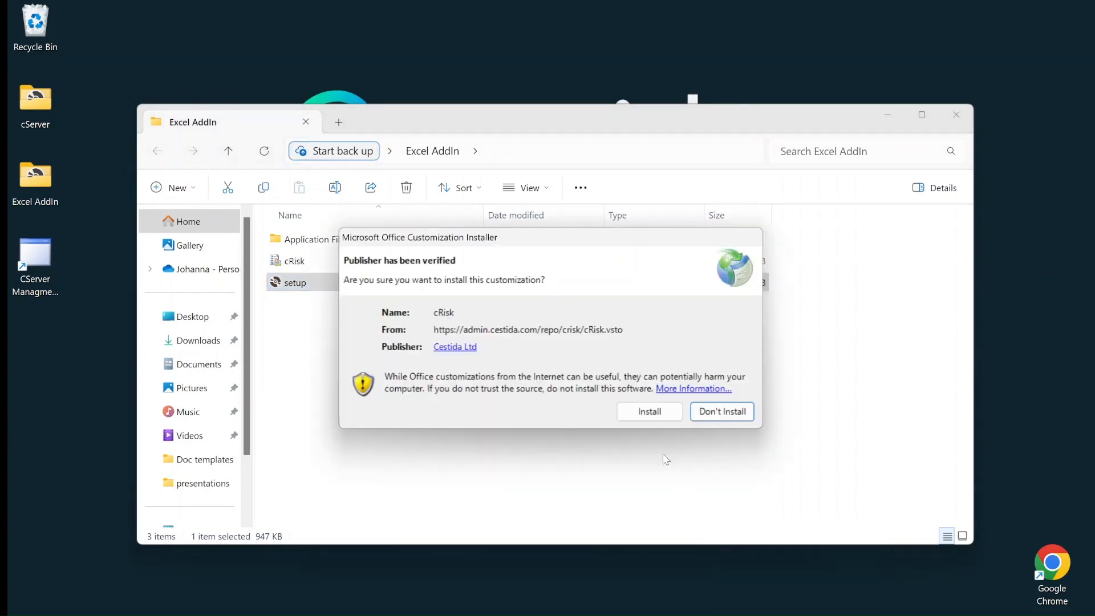
click(647, 416)
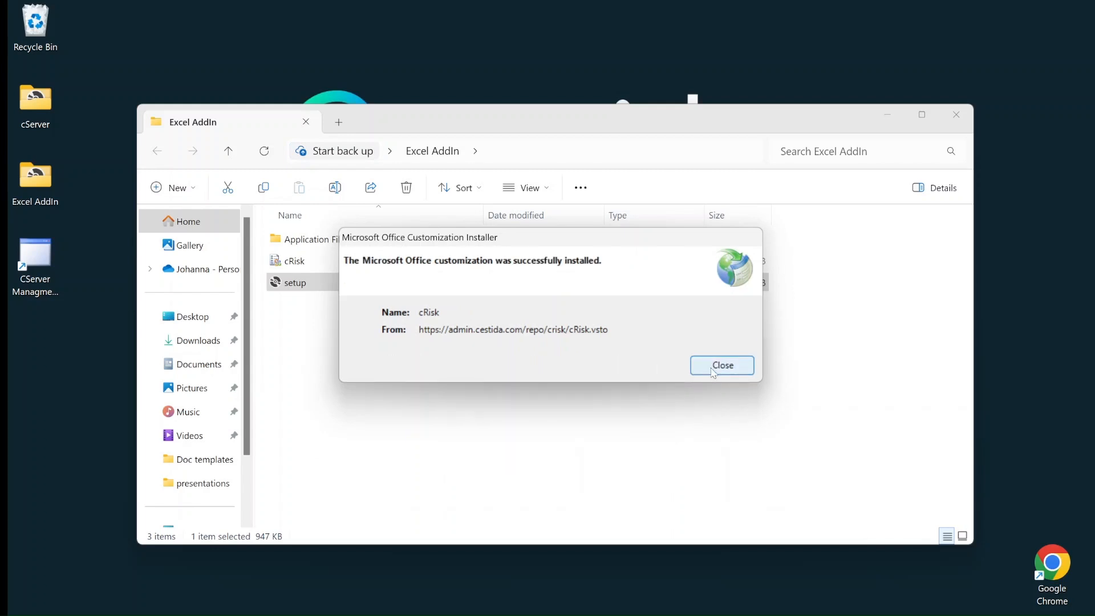
click(713, 373)
click(967, 114)
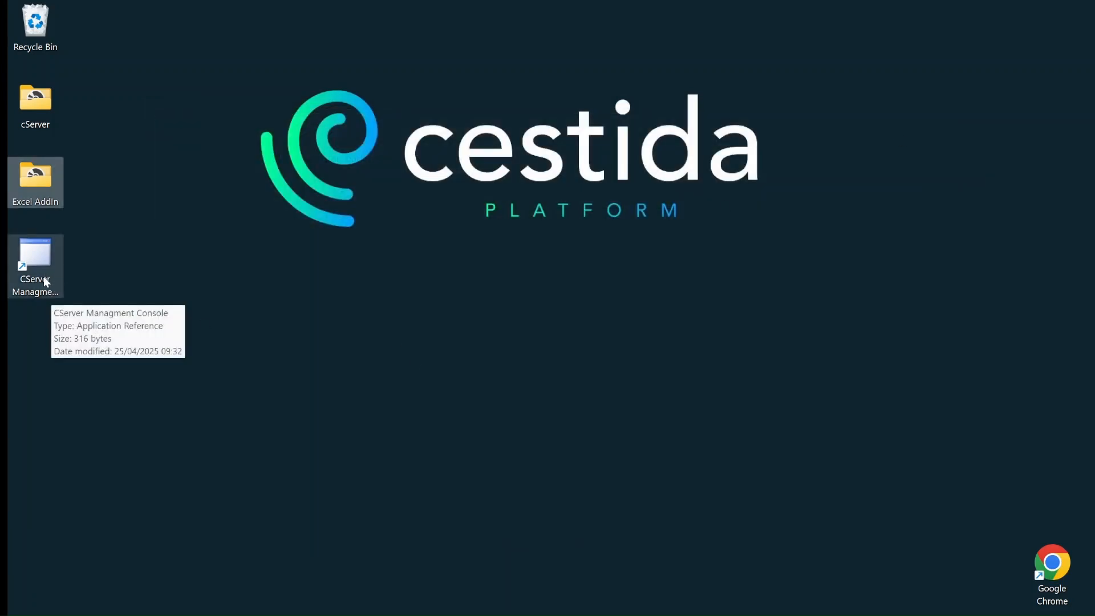
click(43, 281)
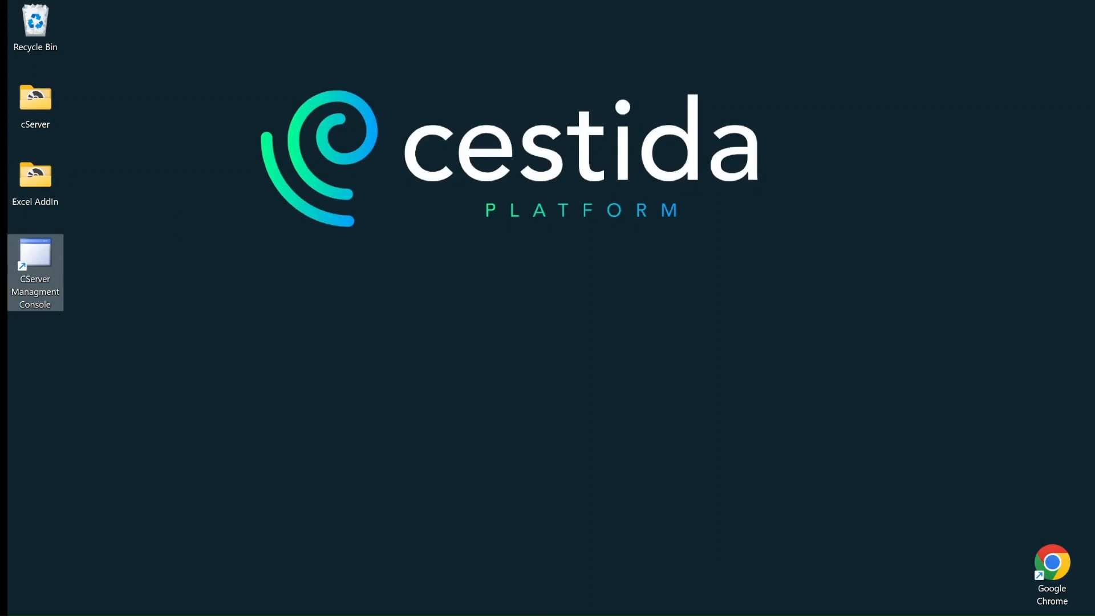
click(775, 524)
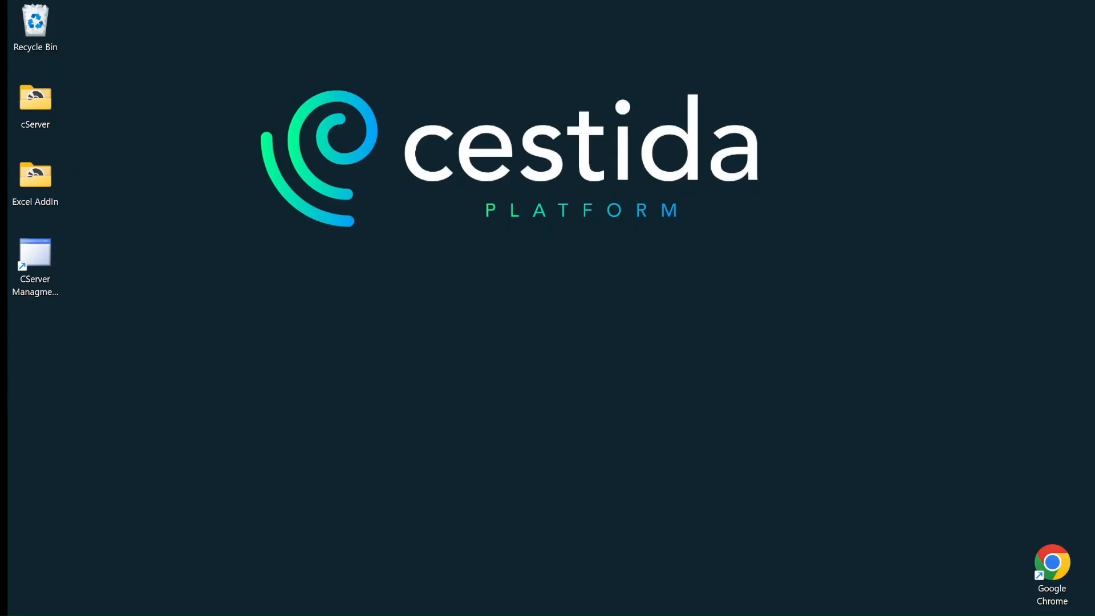
key(super)
Launch Excel via 'Exc' on a blank workbook and open the Cestida Login dialog.
text(Exc)
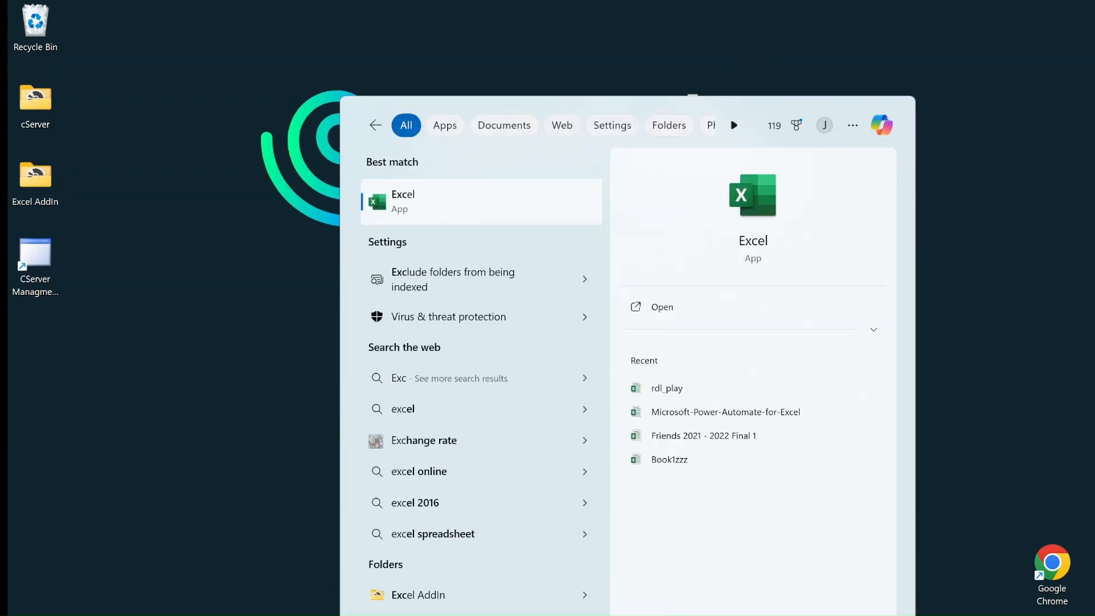
click(529, 209)
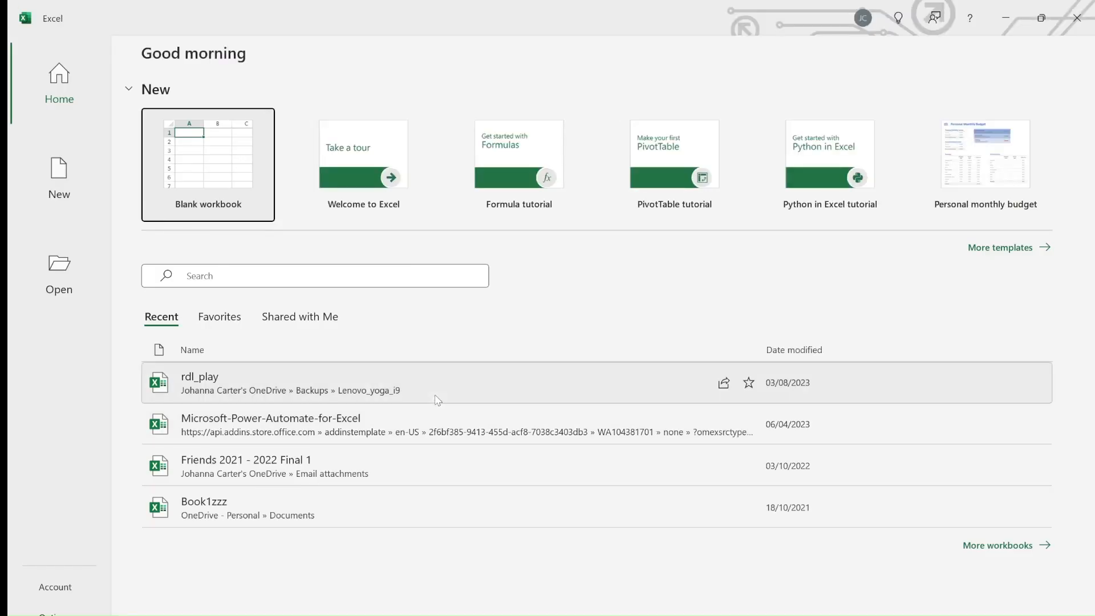
click(194, 170)
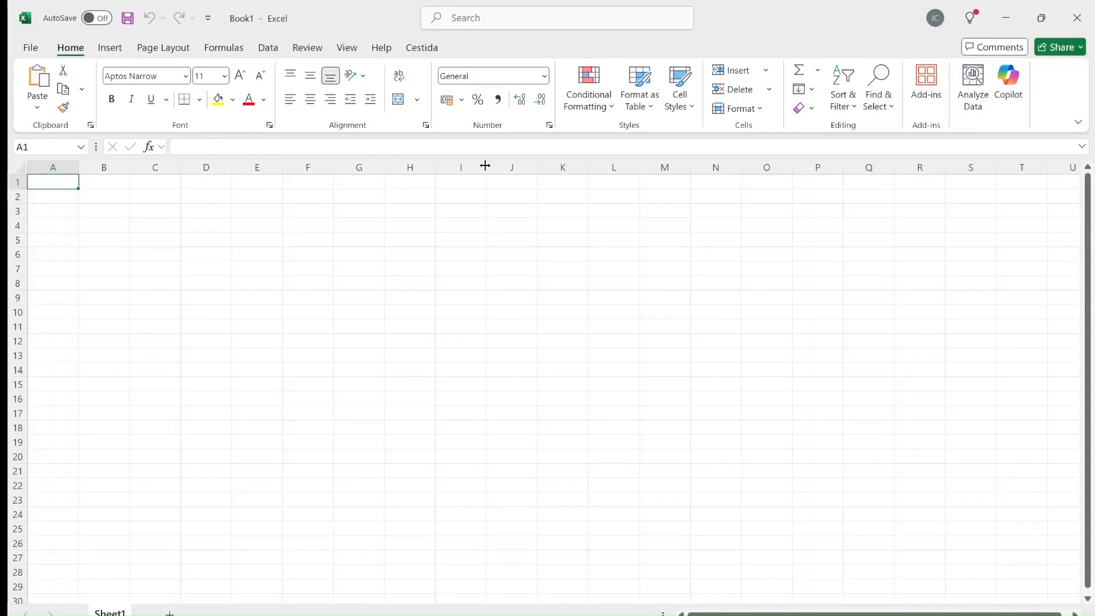
click(427, 50)
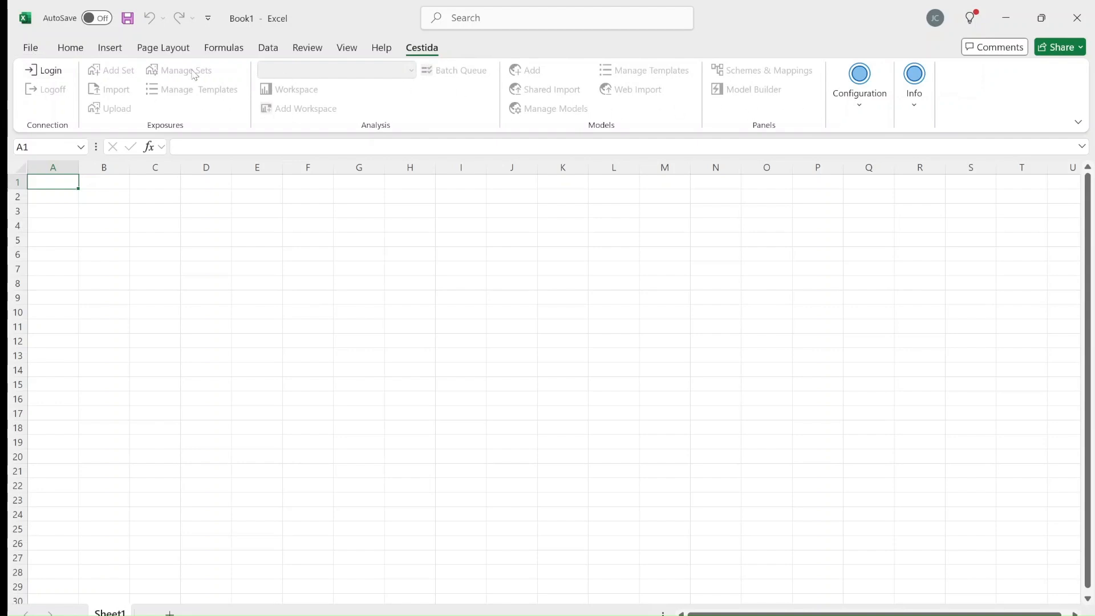
click(43, 70)
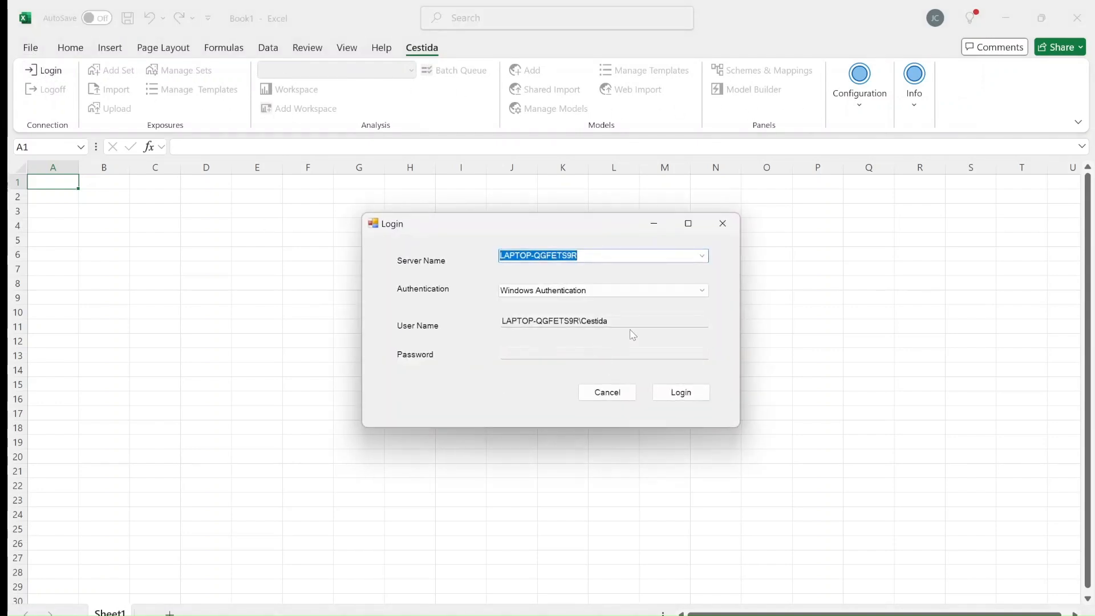
Log in to the cServer at 127.0.0.1, confirm its settings, and dismiss the registration reminder.
click(679, 394)
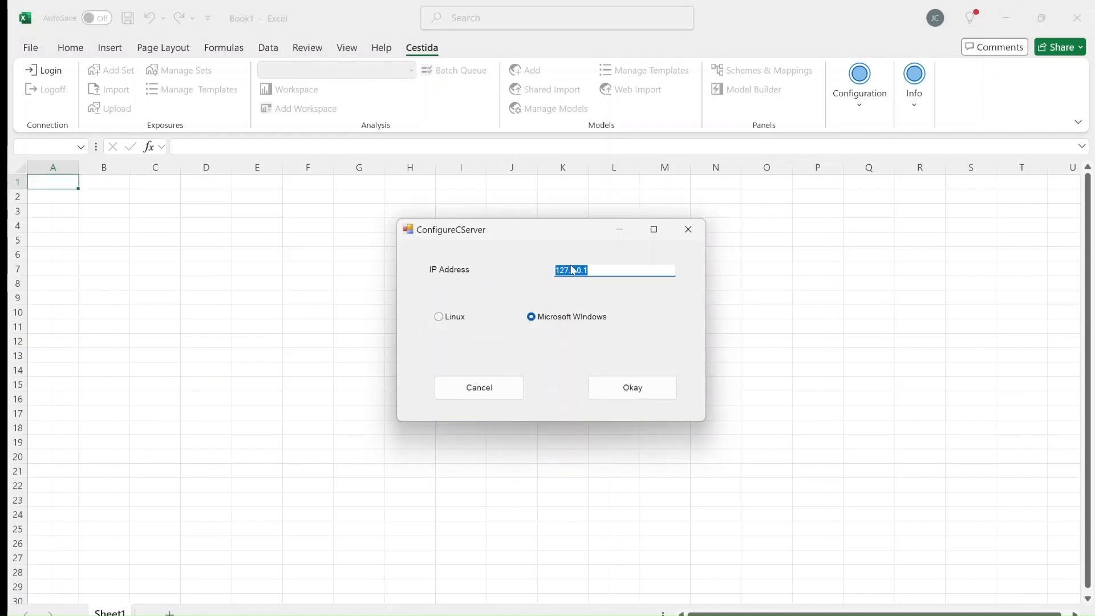
click(663, 385)
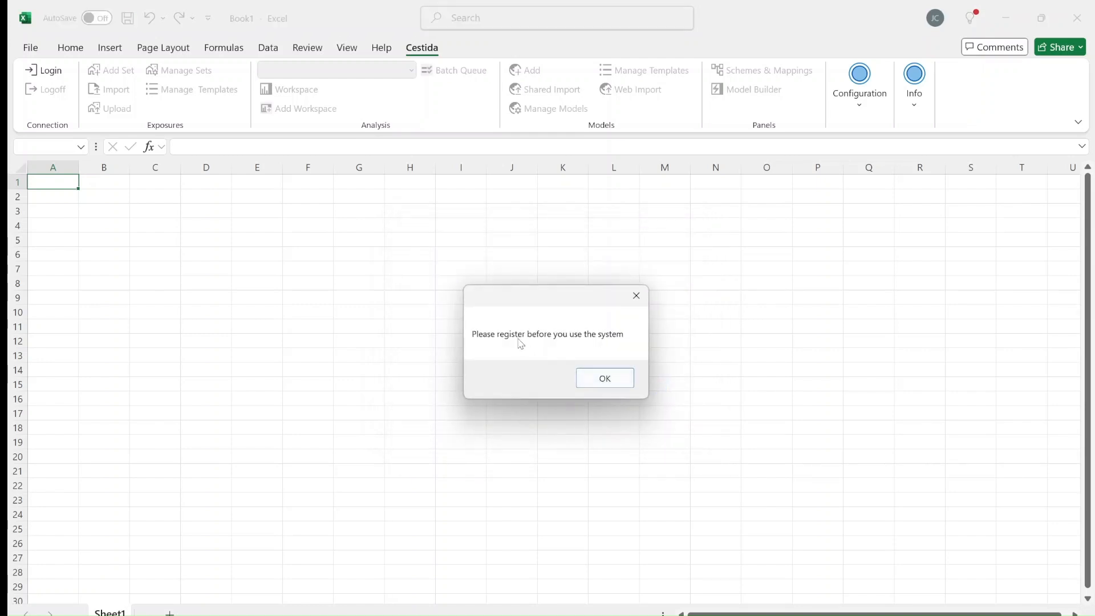
click(619, 383)
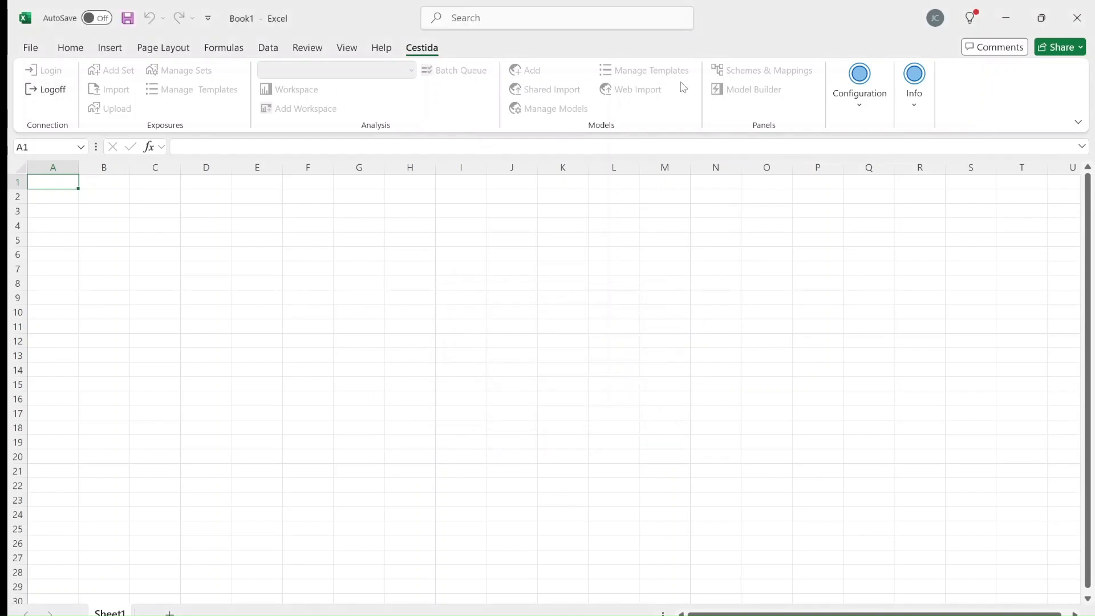
click(866, 108)
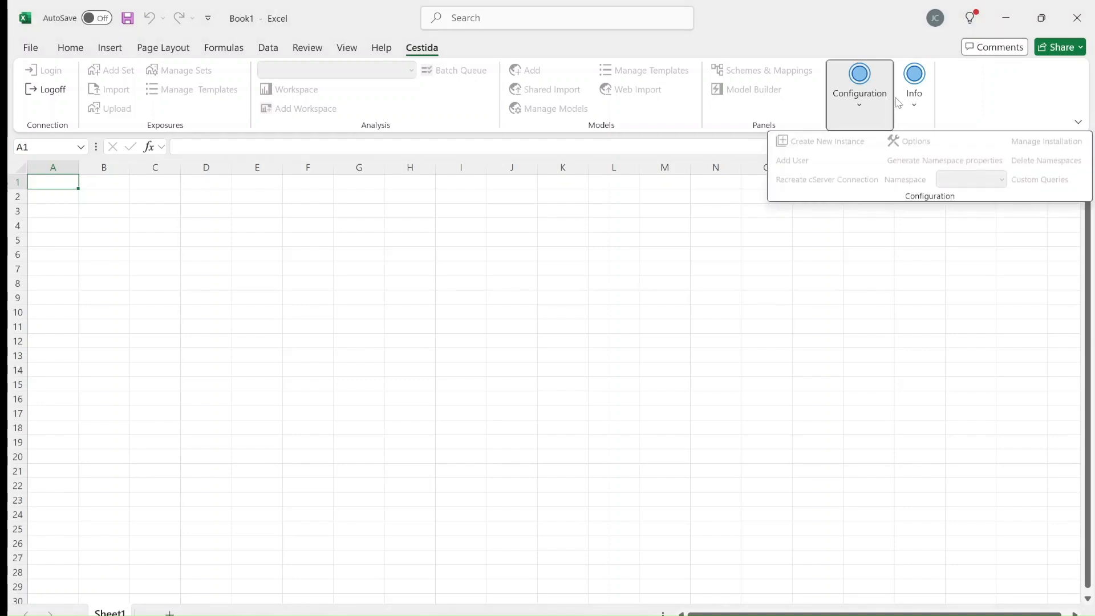
click(914, 101)
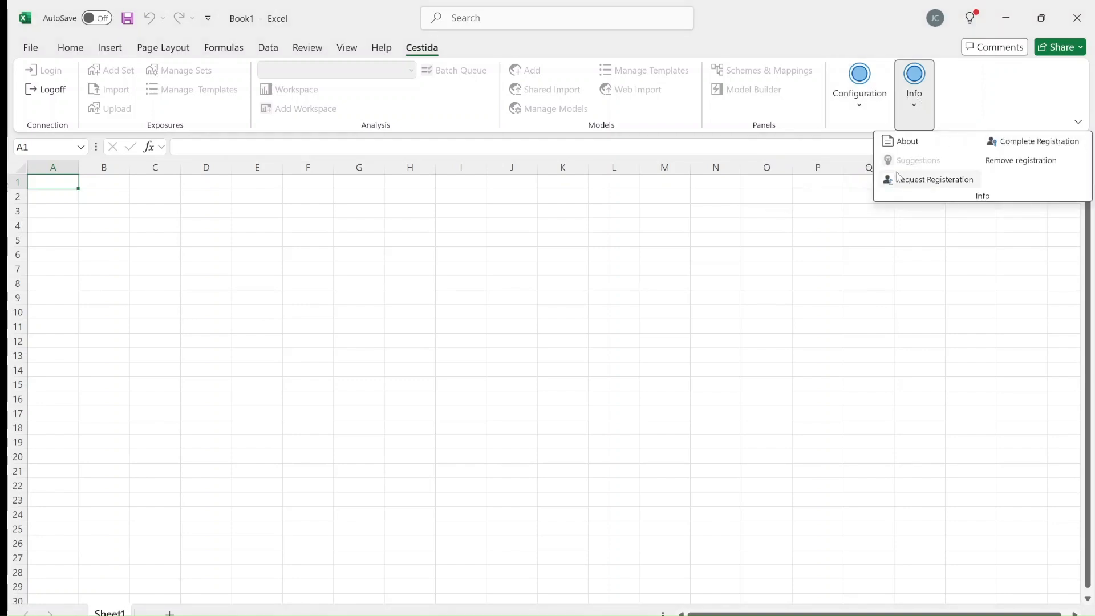
click(917, 185)
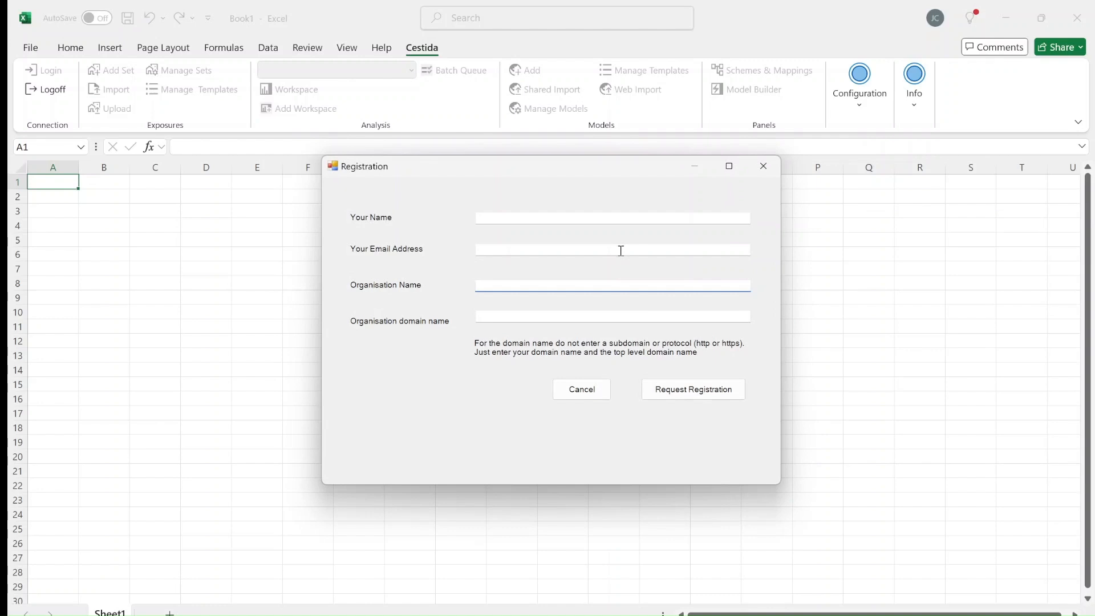
click(508, 220)
click(515, 248)
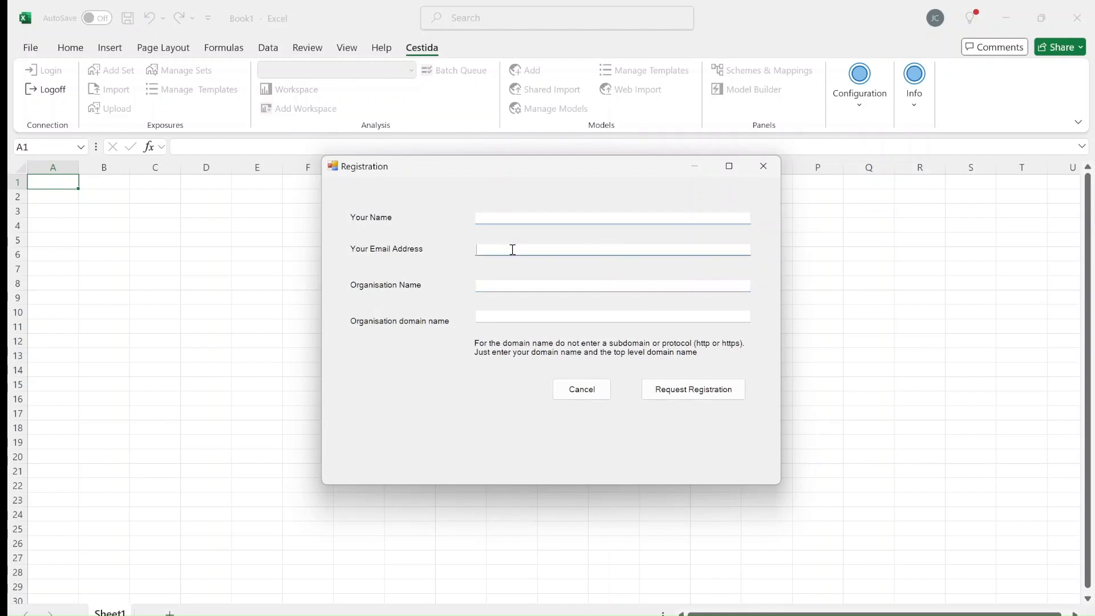
click(518, 287)
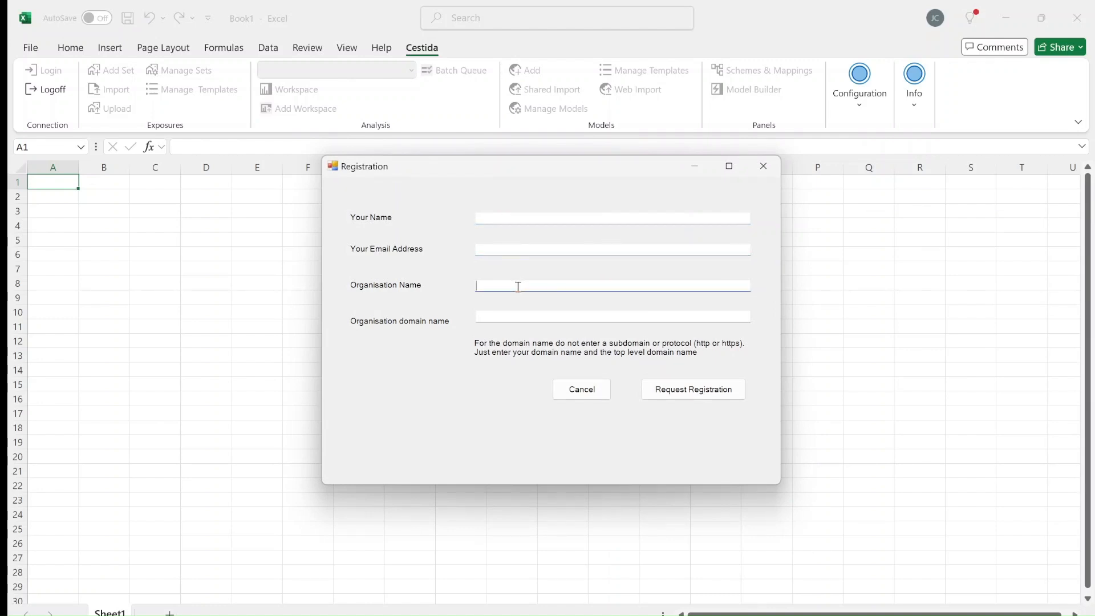
click(510, 316)
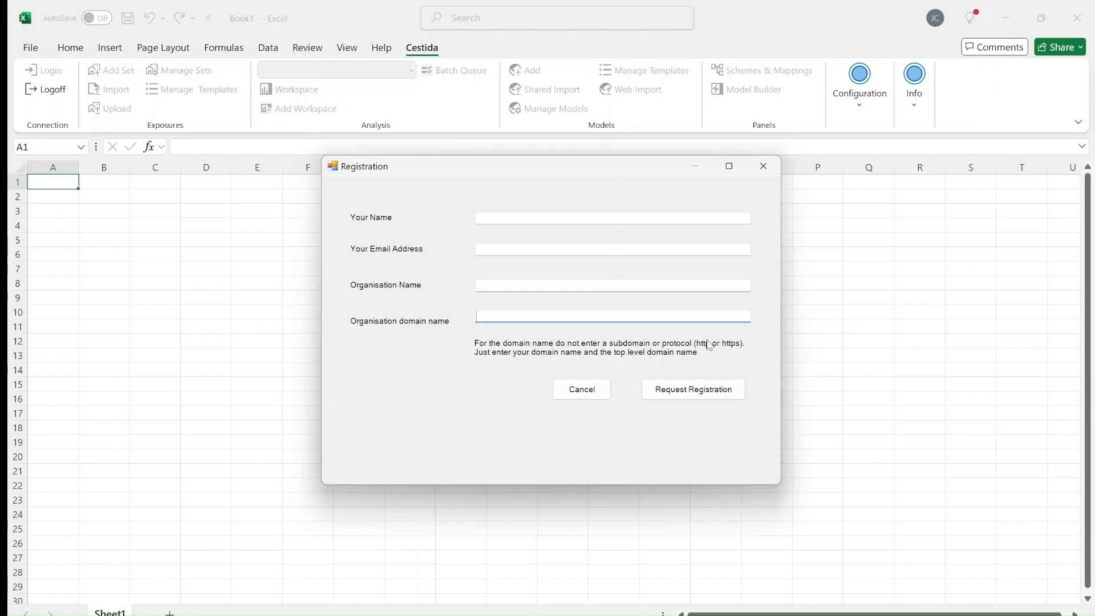
click(763, 166)
click(928, 117)
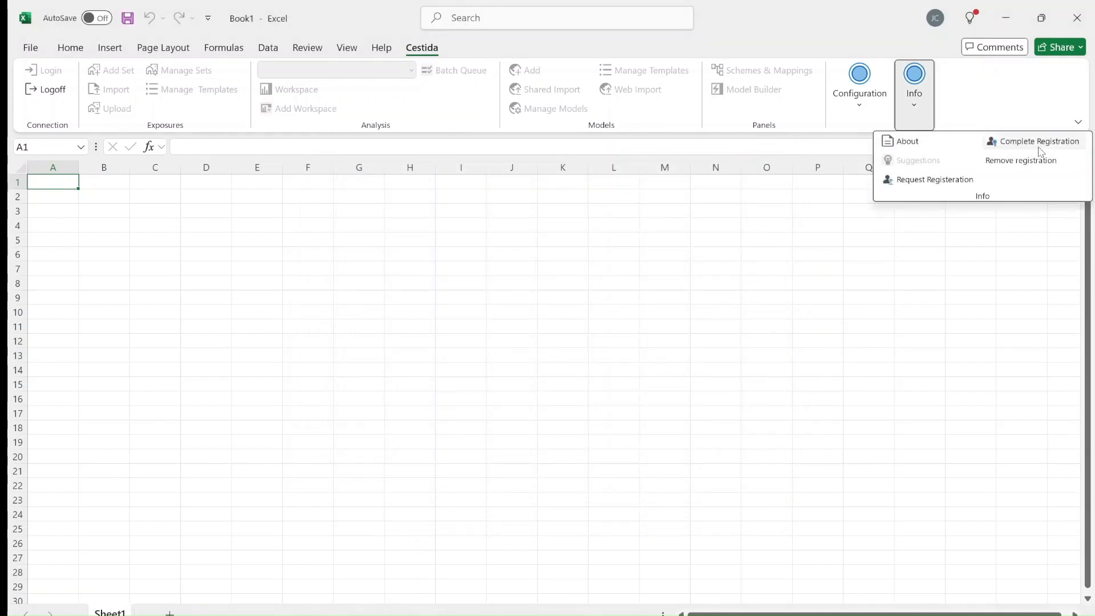
click(1009, 149)
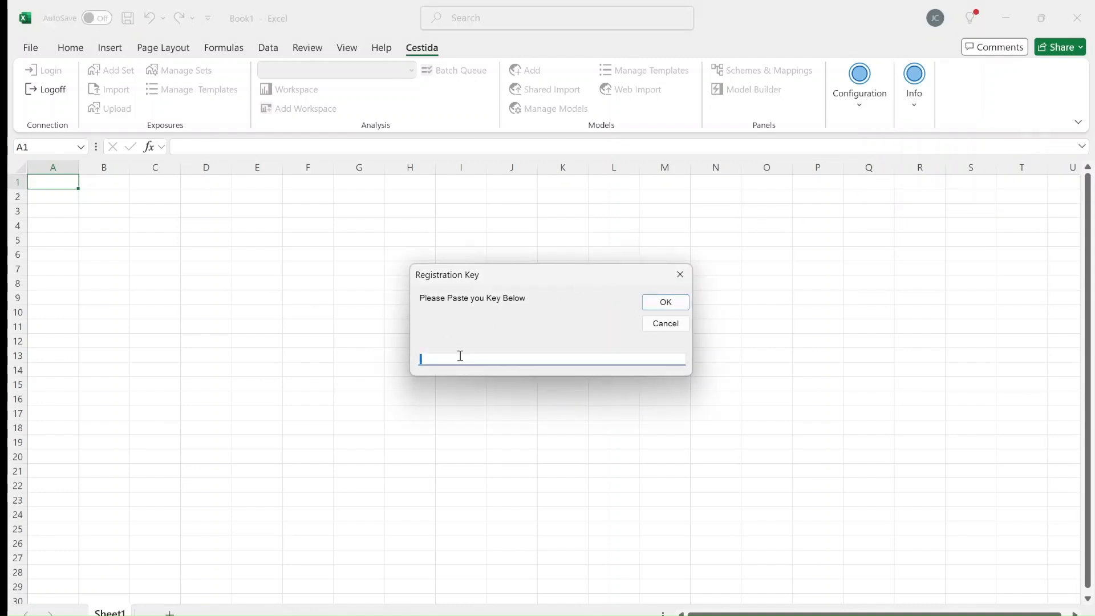
click(671, 324)
click(559, 386)
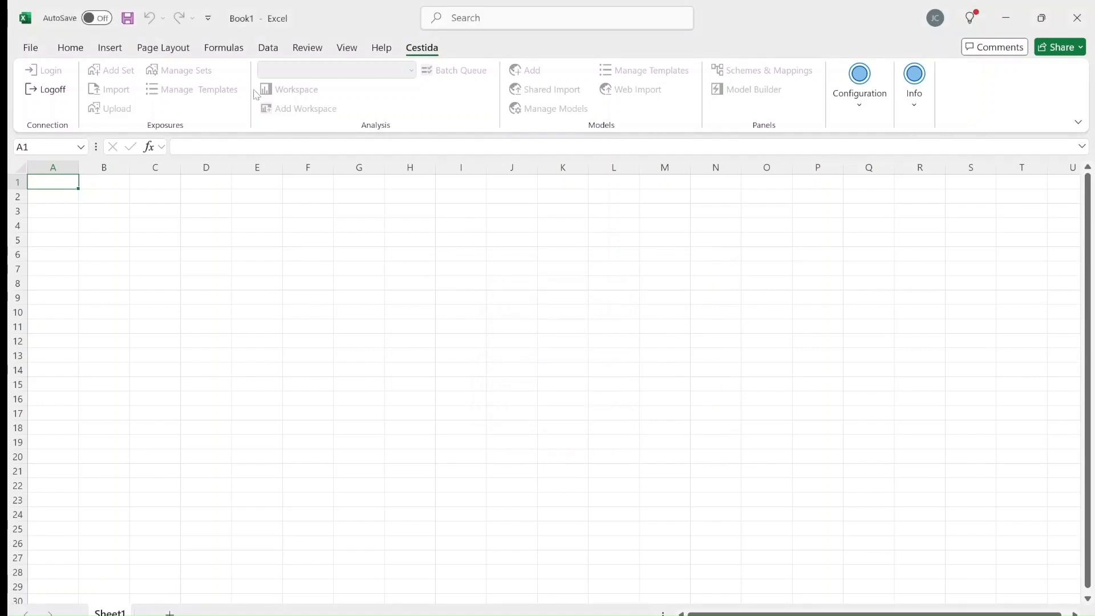